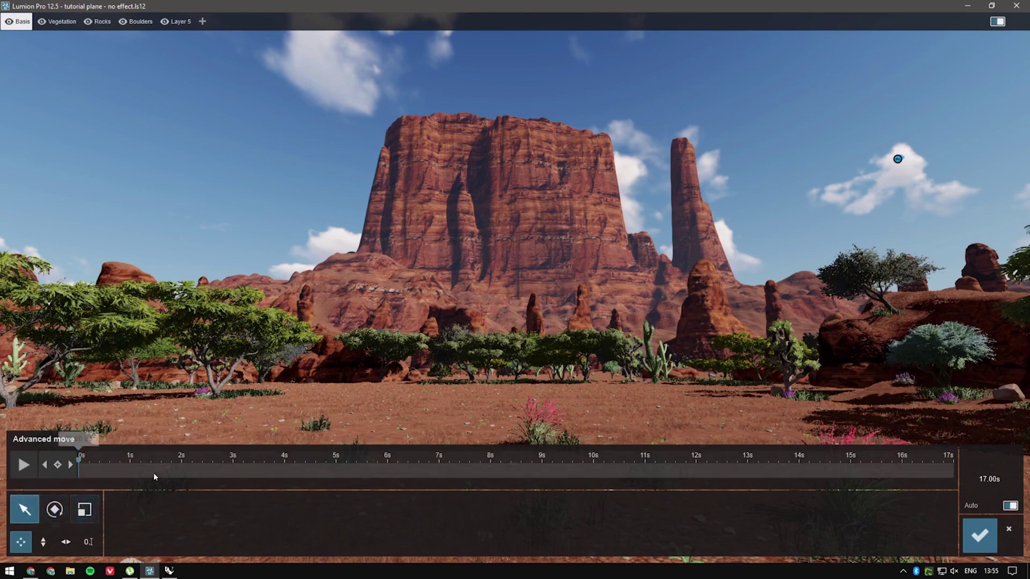
- Turn off the automatic clip length and set the Advanced Move duration to 20 seconds
{"action": "left_click_drag", "start_coordinate": [105, 468], "coordinate": [67, 482]}
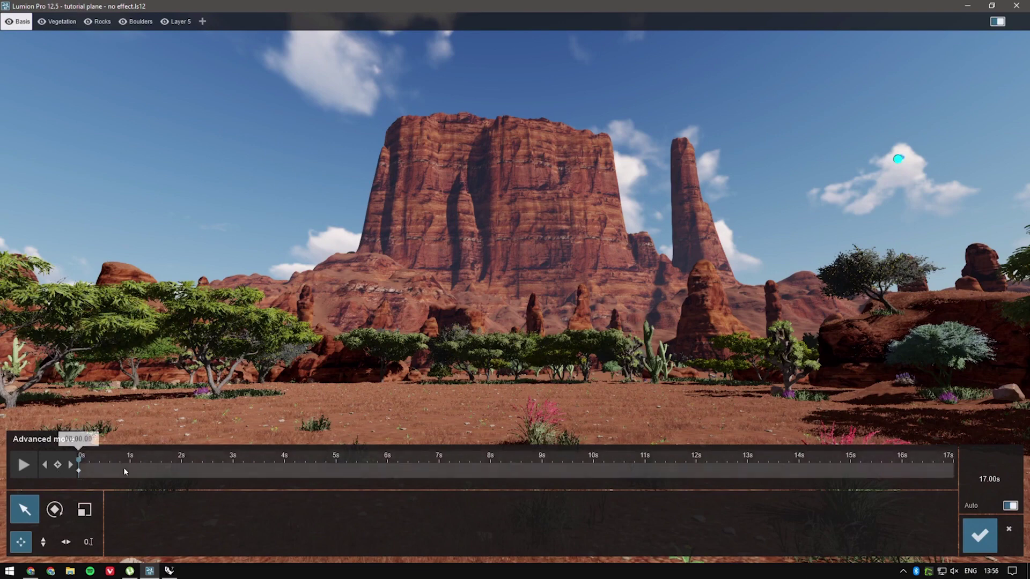
{"action": "left_click_drag", "start_coordinate": [163, 474], "coordinate": [955, 480]}
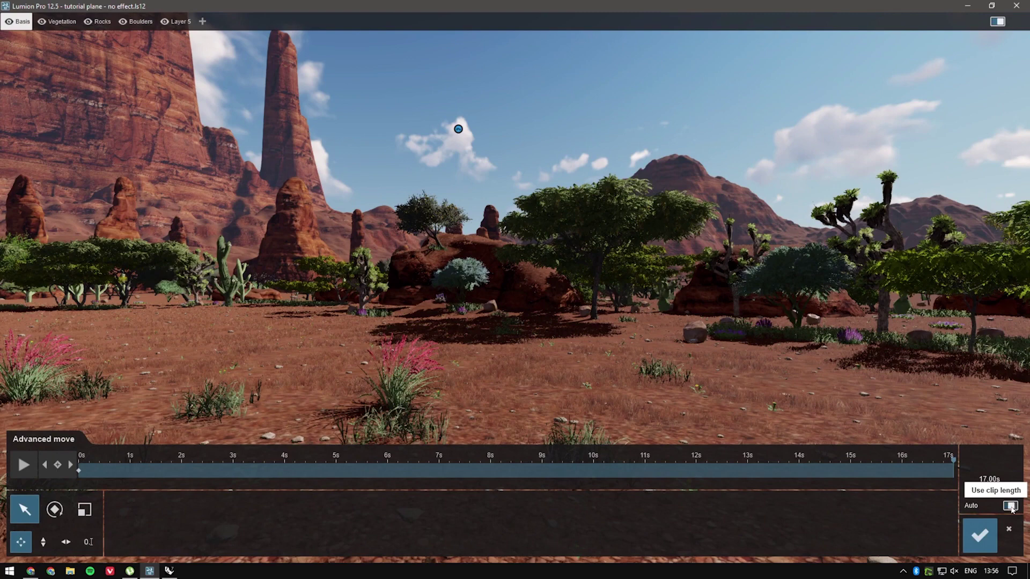
{"action": "left_click", "coordinate": [1010, 506]}
{"action": "left_click", "coordinate": [1014, 479]}
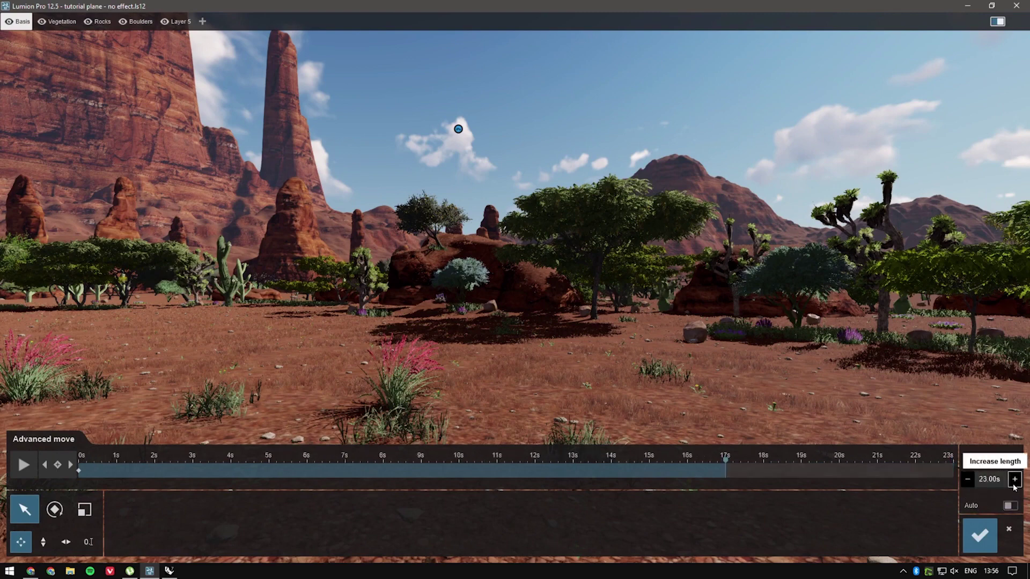
{"action": "left_click", "coordinate": [984, 479]}
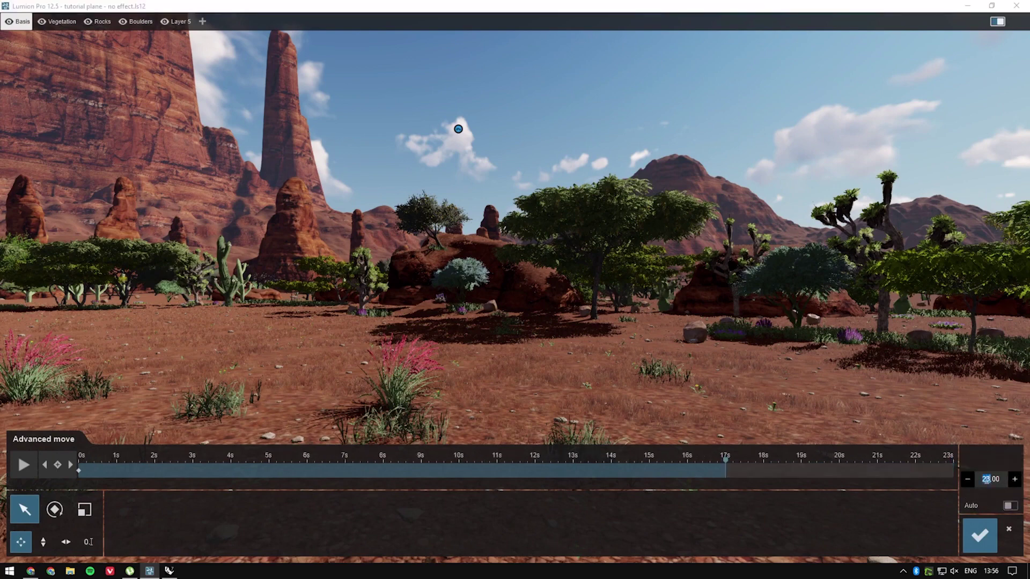
{"action": "key", "text": "Return"}
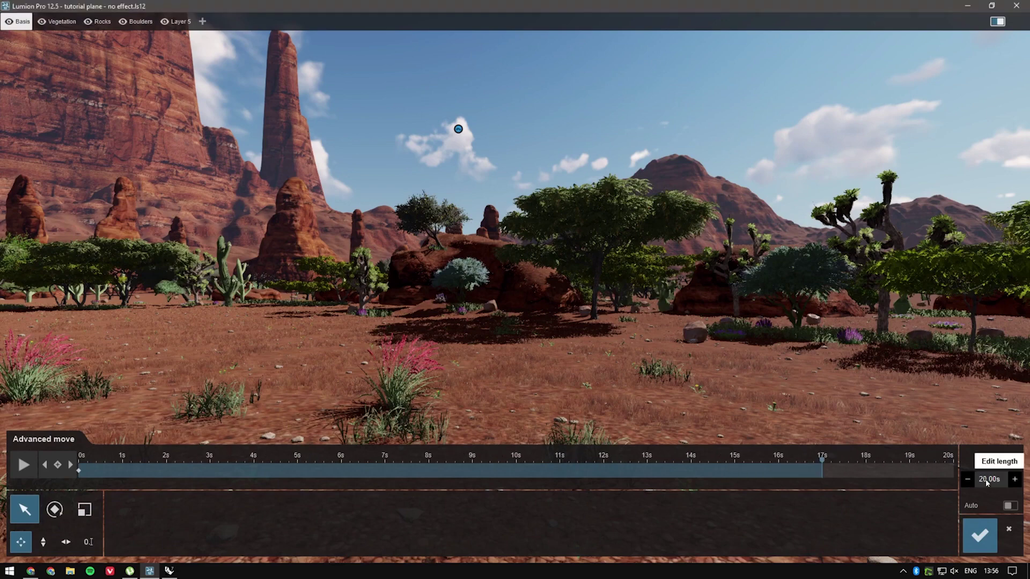
- Bring the plane down onto the desert ground at the 17-second mark, setting its position to X -18 and Y 0
{"action": "mouse_move", "coordinate": [459, 133]}
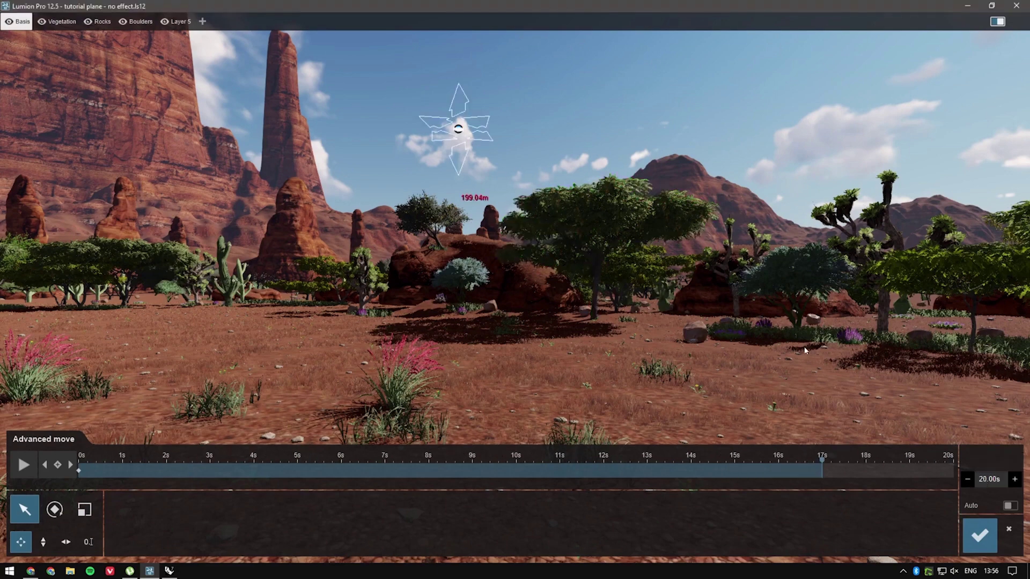
{"action": "left_click_drag", "start_coordinate": [805, 350], "coordinate": [892, 387]}
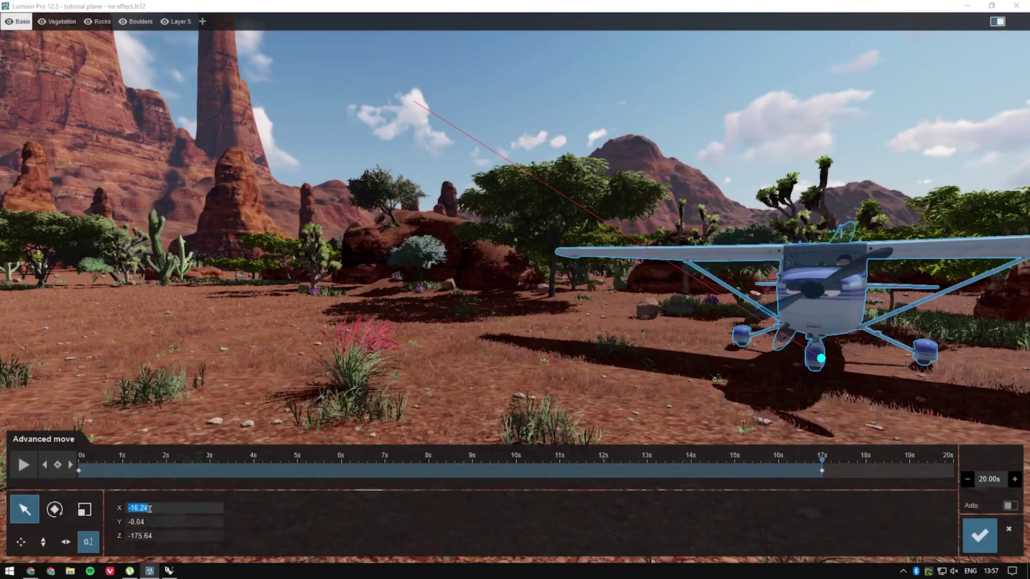
{"action": "type", "text": "-18"}
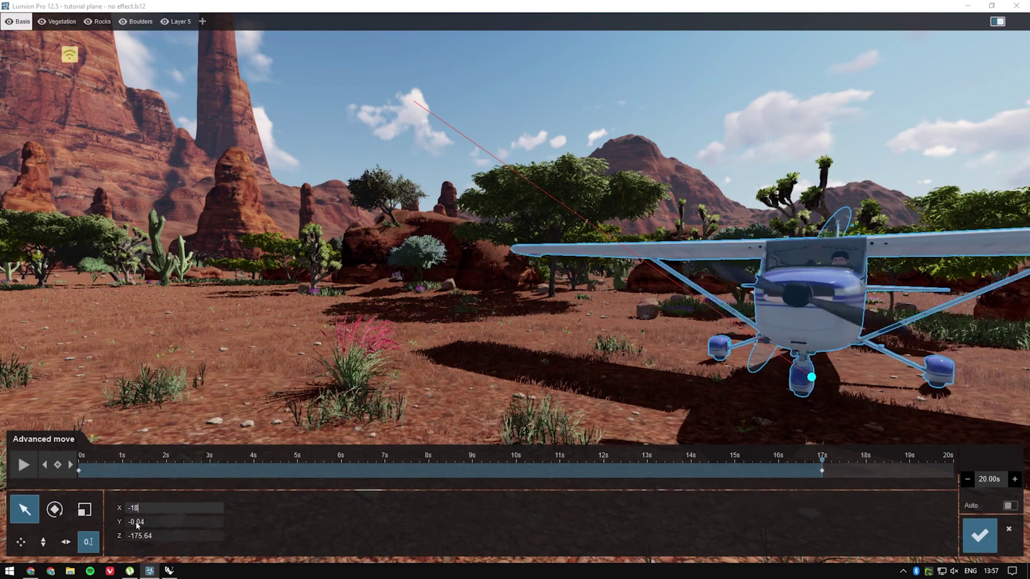
{"action": "left_click", "coordinate": [138, 522]}
{"action": "type", "text": "0"}
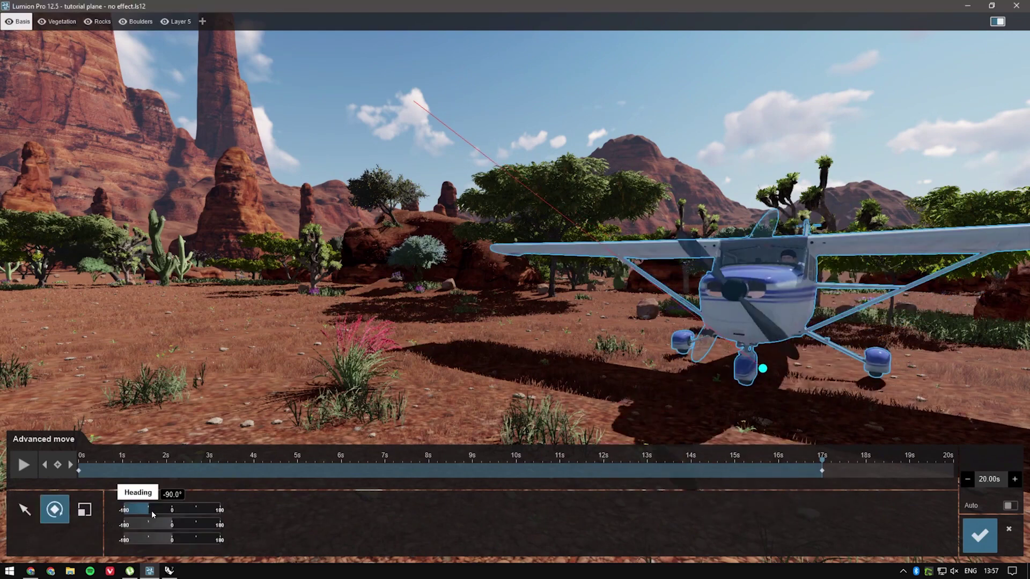
- Turn the grounded plane to a heading of about 50° and shift its keyframe from 17 to 20 seconds
{"action": "left_click_drag", "start_coordinate": [151, 509], "coordinate": [187, 513]}
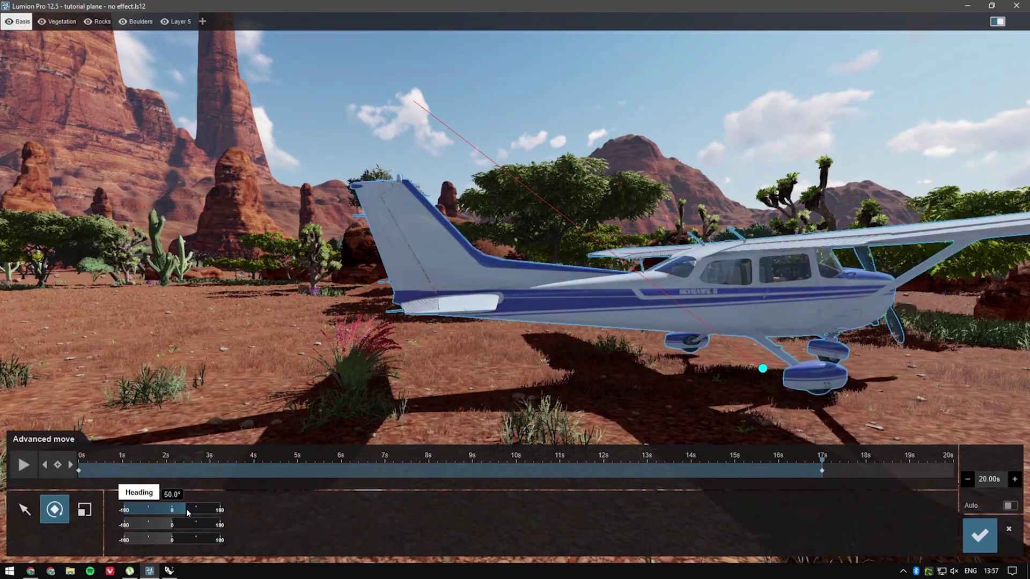
{"action": "mouse_move", "coordinate": [187, 512]}
{"action": "left_mouse_down"}
{"action": "mouse_move", "coordinate": [175, 513]}
{"action": "mouse_move", "coordinate": [187, 513]}
{"action": "left_mouse_up"}
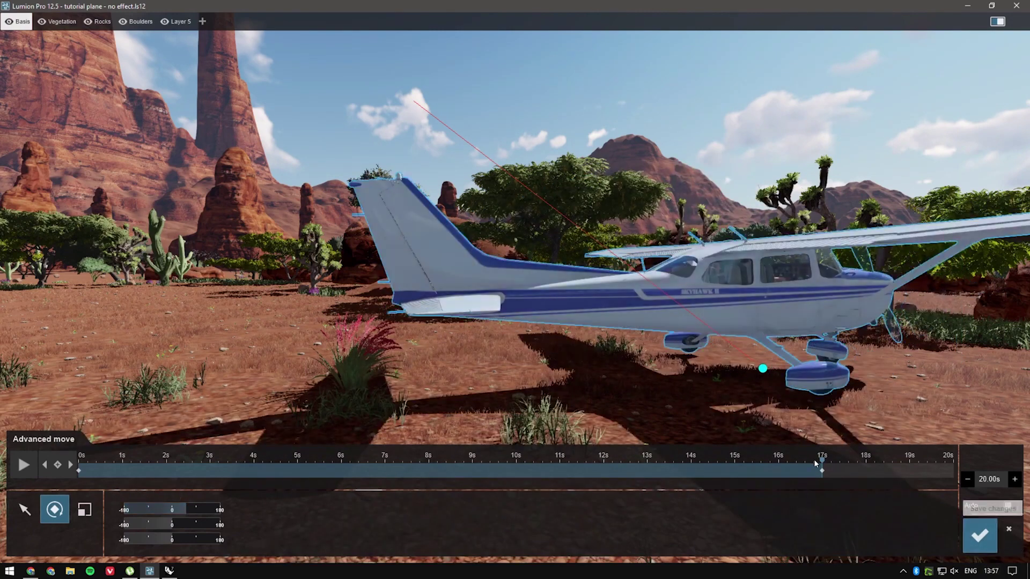
{"action": "left_click_drag", "start_coordinate": [822, 470], "coordinate": [965, 475]}
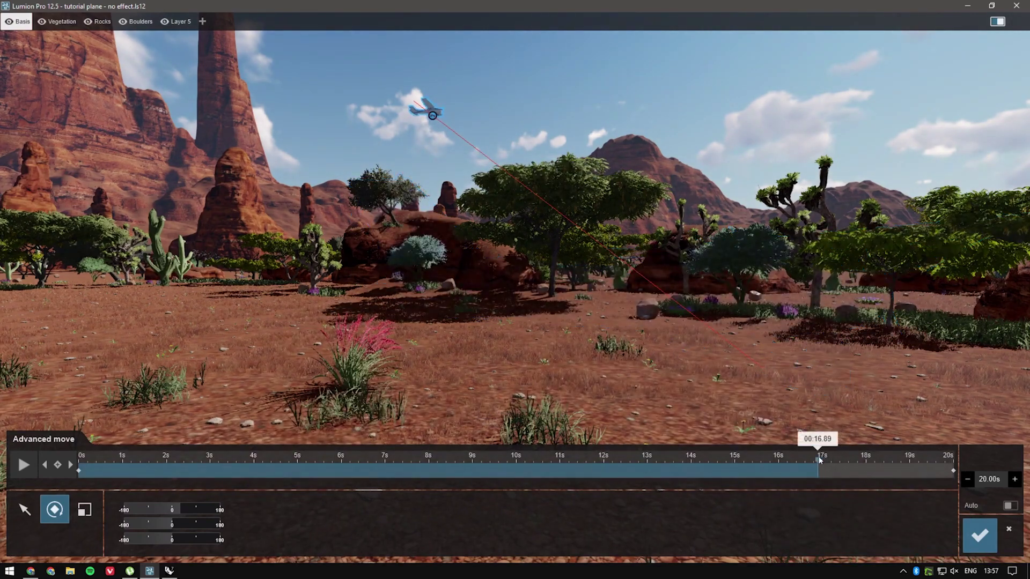
- Position the plane at X -150, Y 200, Z 450 for the keyframe shortly before 5 seconds
{"action": "left_click_drag", "start_coordinate": [824, 462], "coordinate": [849, 460]}
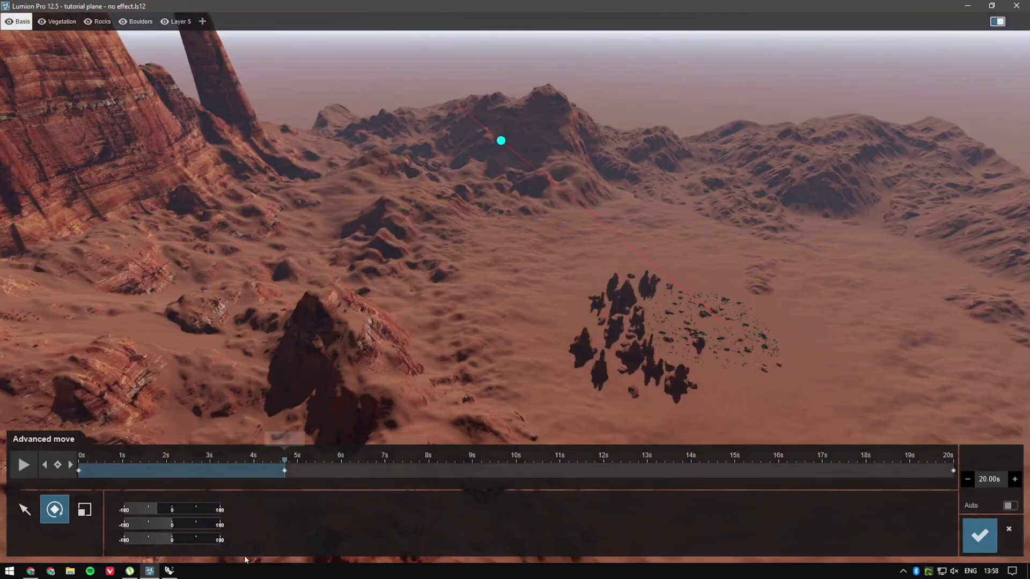
{"action": "left_click", "coordinate": [25, 510]}
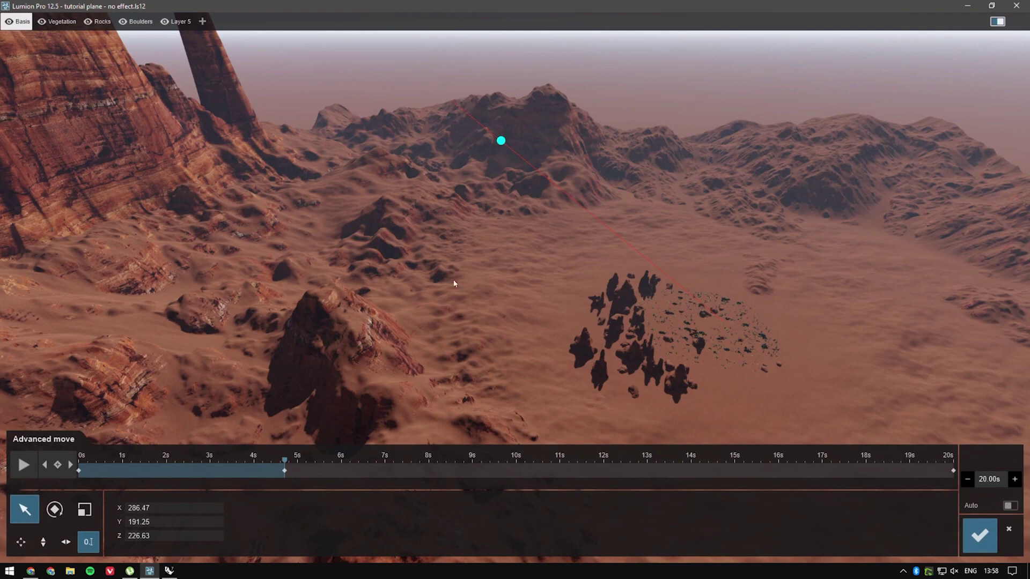
{"action": "left_click", "coordinate": [157, 509]}
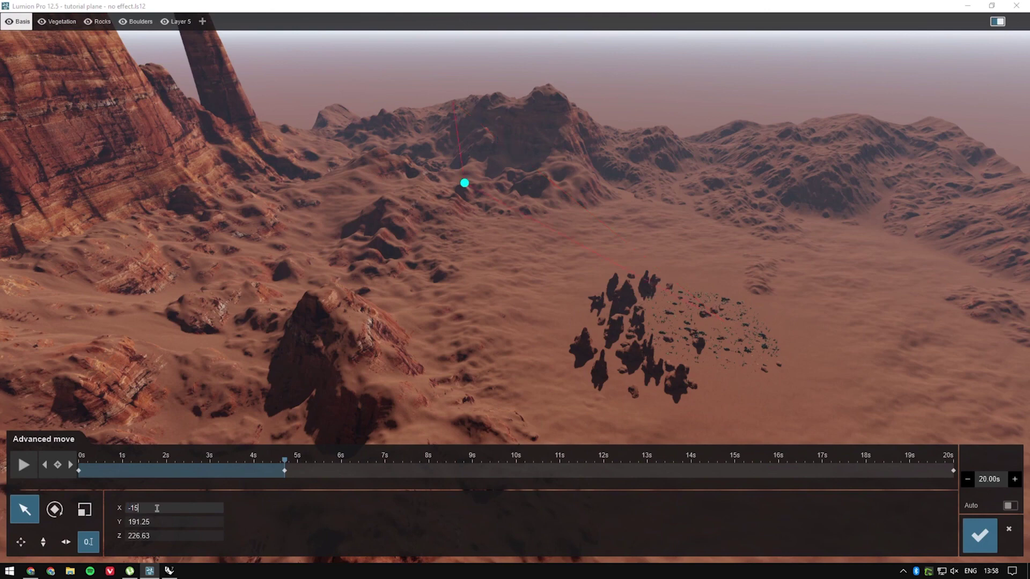
{"action": "left_click", "coordinate": [179, 521]}
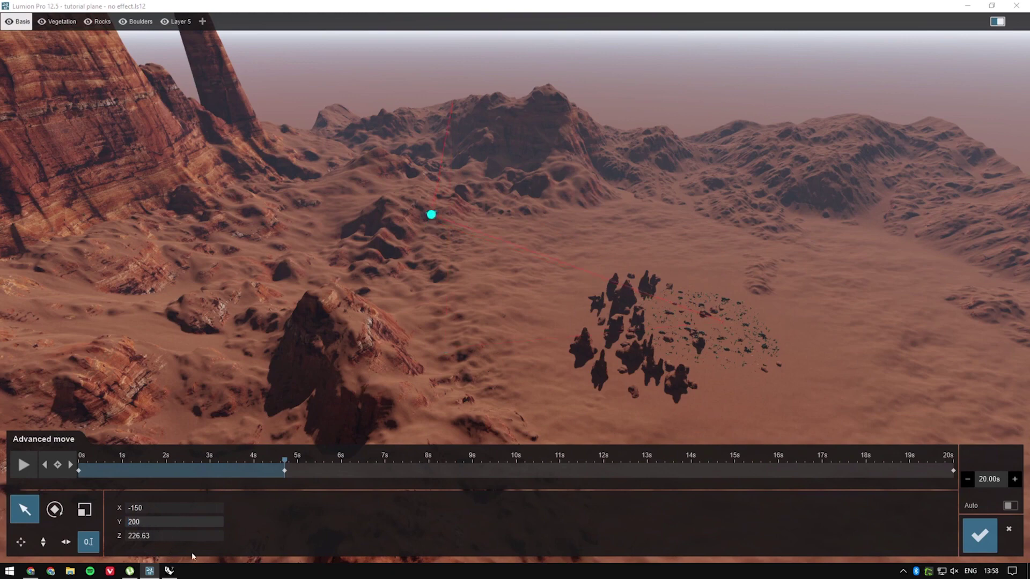
{"action": "left_click", "coordinate": [189, 533]}
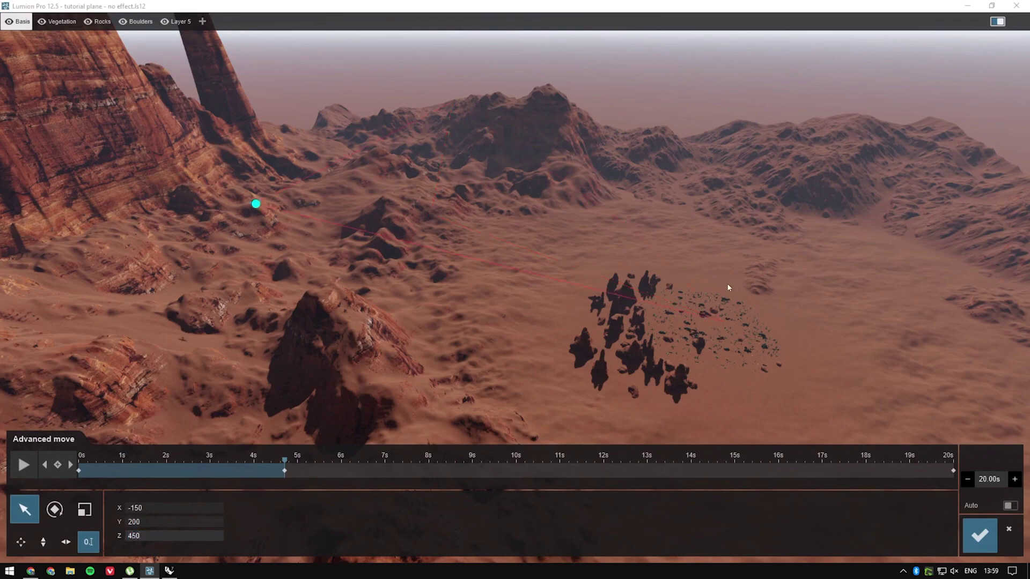
- Adjust the plane's heading and set its bank to 55° at the keyframe shortly before 5 seconds
{"action": "left_click", "coordinate": [55, 509]}
{"action": "right_click_drag", "start_coordinate": [111, 313], "coordinate": [70, 290]}
{"action": "key", "text": "w"}
{"action": "right_click_drag", "start_coordinate": [263, 403], "coordinate": [223, 411]}
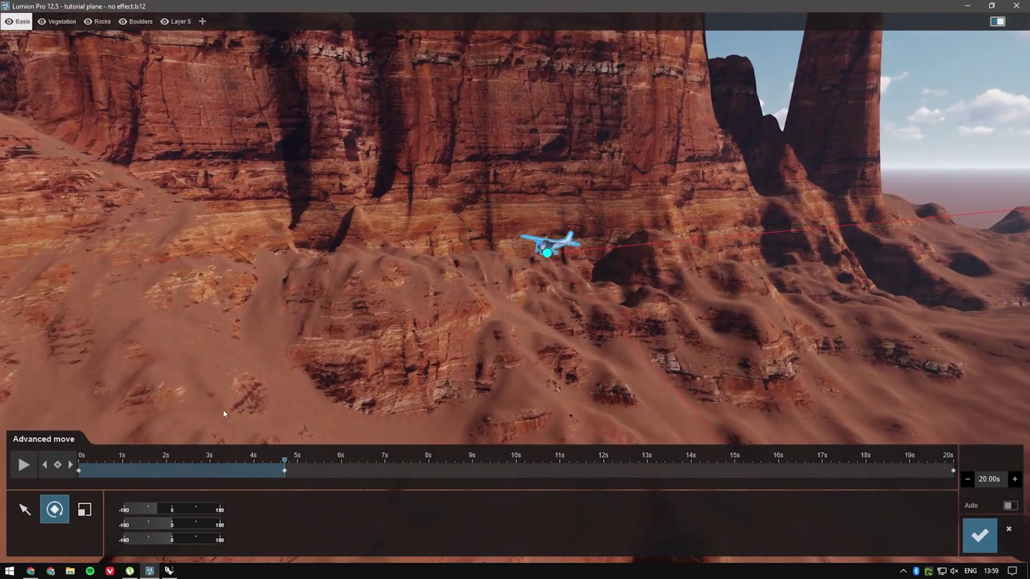
{"action": "left_click_drag", "start_coordinate": [158, 510], "coordinate": [188, 537]}
{"action": "double_click", "coordinate": [188, 538]}
{"action": "type", "text": "55"}
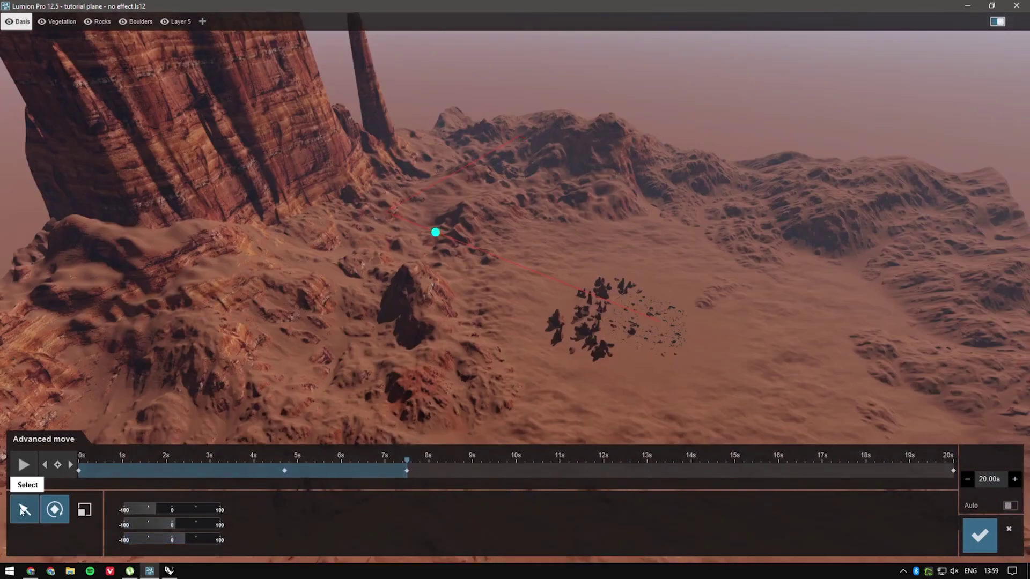
- Set the plane's X position to -375 at the keyframe near 7.5 seconds and increase its bank angle
{"action": "left_click", "coordinate": [25, 509]}
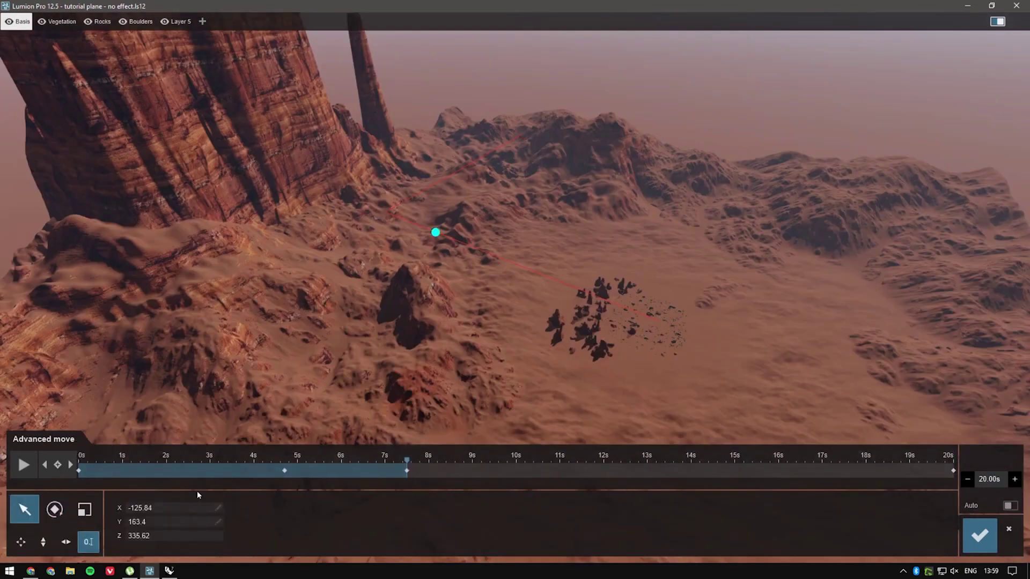
{"action": "left_click", "coordinate": [188, 508]}
{"action": "type", "text": "-375"}
{"action": "left_click", "coordinate": [159, 524]}
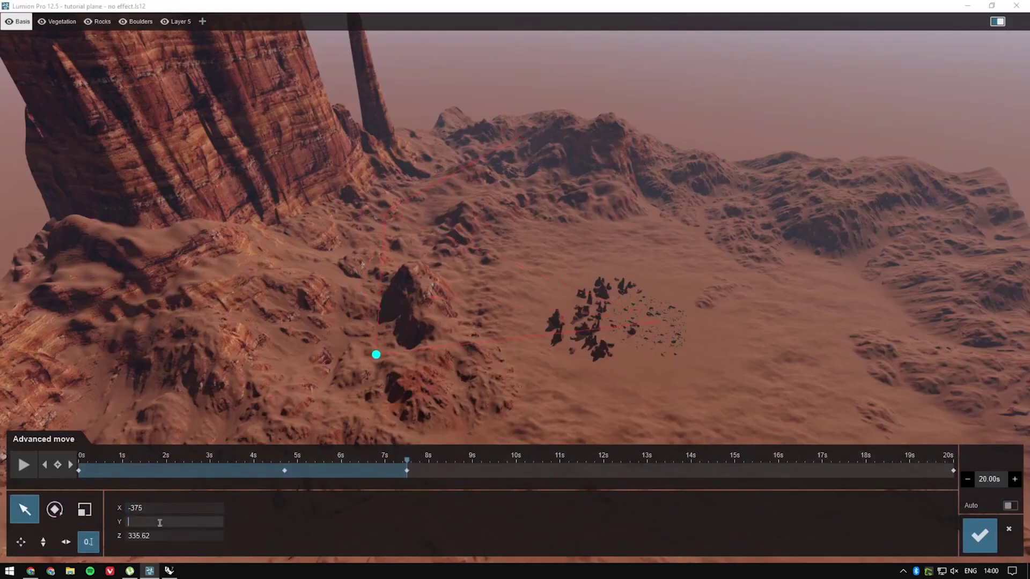
{"action": "left_click", "coordinate": [55, 509]}
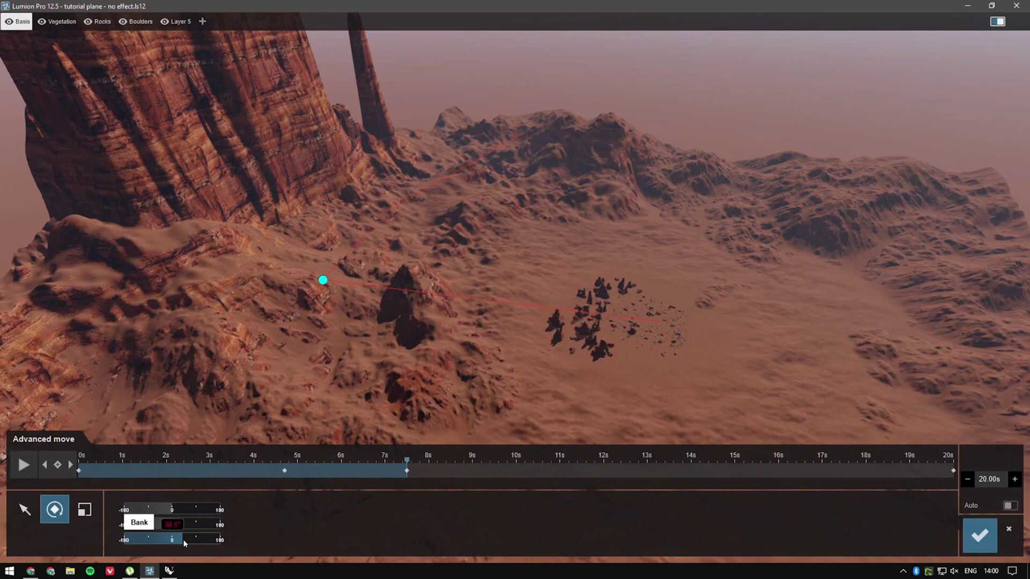
{"action": "left_click_drag", "start_coordinate": [182, 539], "coordinate": [191, 541]}
- Add plane keyframes at 10 and 15 seconds, with the 15-second position at X -35, Y 10, Z -150
{"action": "left_click", "coordinate": [516, 466]}
{"action": "left_click", "coordinate": [30, 510]}
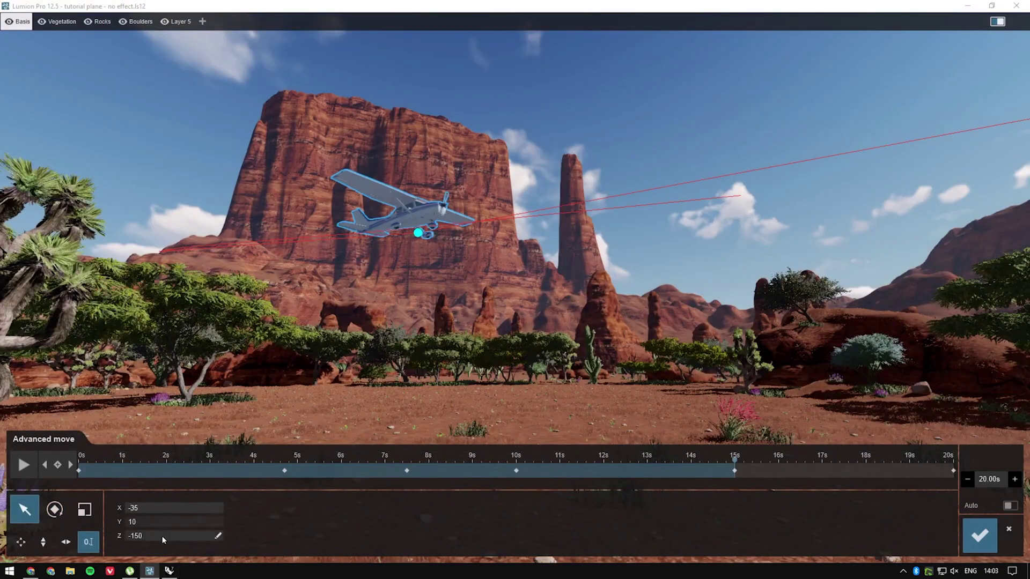
{"action": "left_click", "coordinate": [283, 540]}
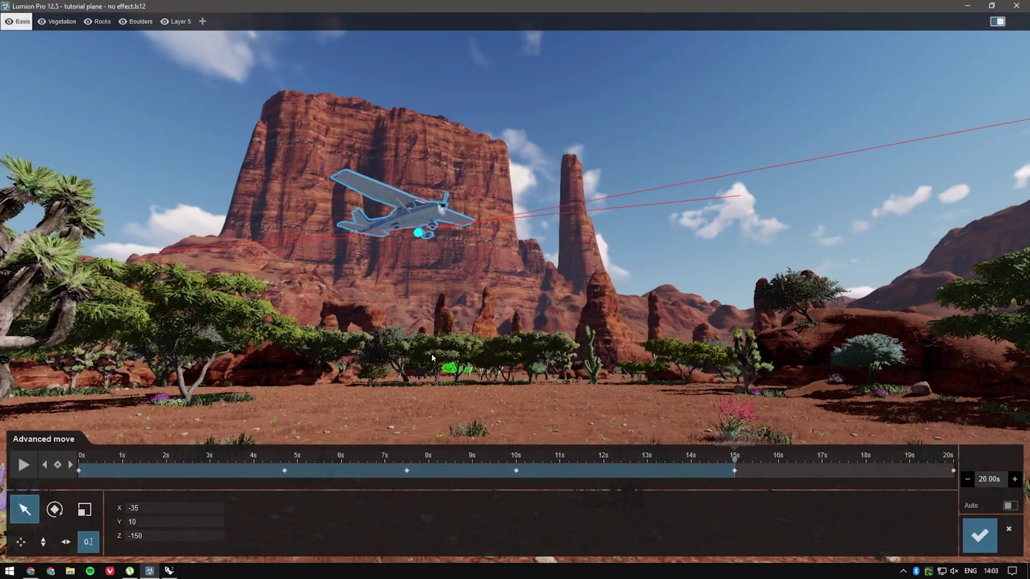
- Review the plane's flight path by checking the end of the timeline and playing the animation from about 12.8 seconds
{"action": "left_click", "coordinate": [72, 465]}
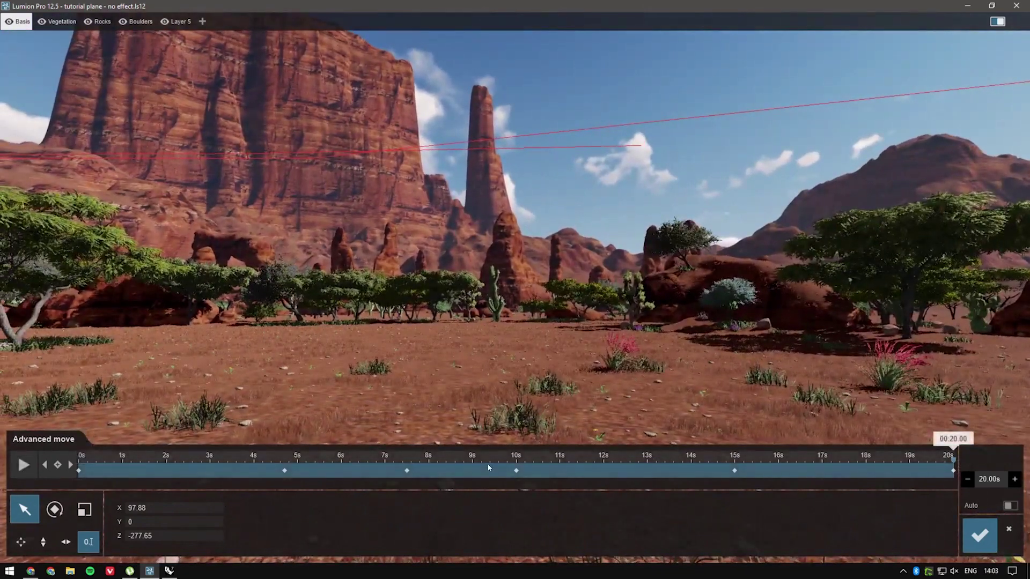
{"action": "left_click", "coordinate": [510, 470]}
{"action": "left_click", "coordinate": [639, 470]}
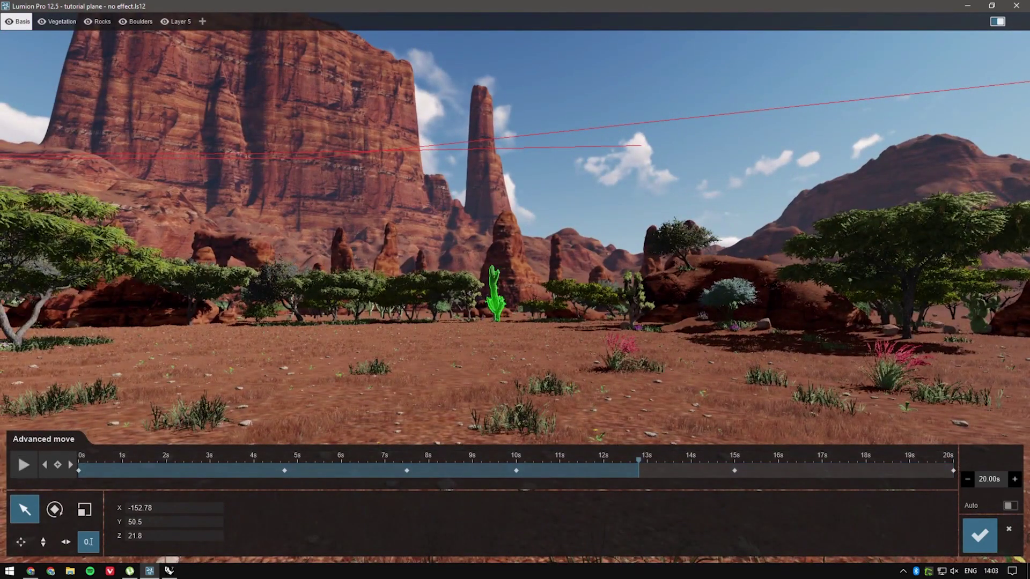
{"action": "left_click", "coordinate": [24, 464]}
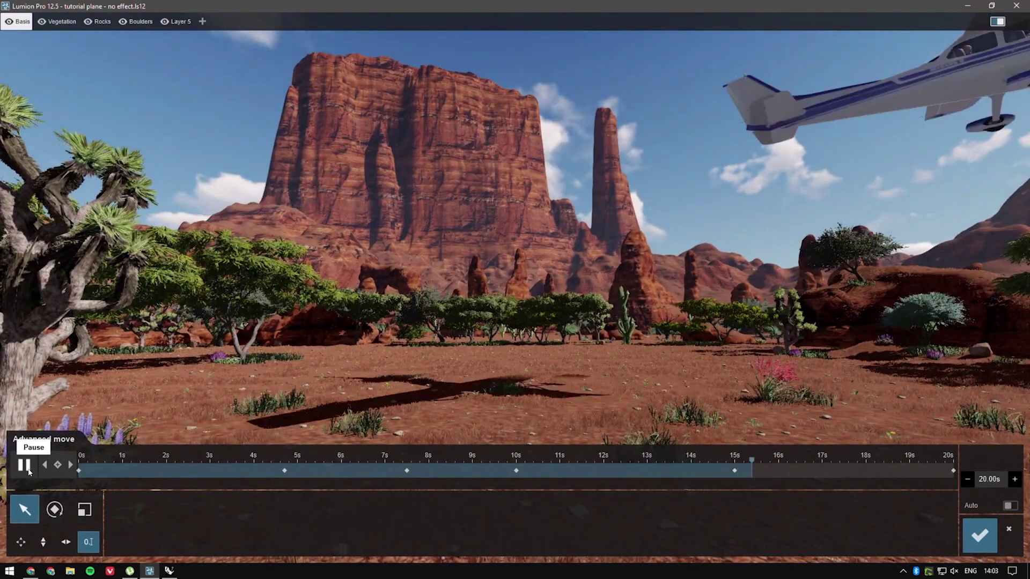
{"action": "left_click", "coordinate": [24, 465]}
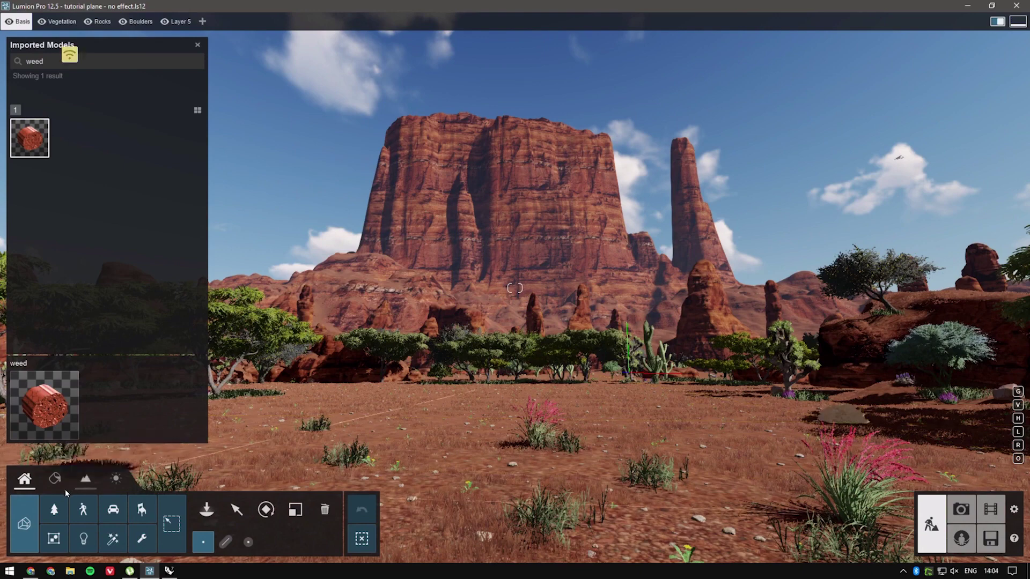
- Select the imported weed model under the tree shadow and set its Y position to 0.66 m
{"action": "left_click", "coordinate": [237, 510]}
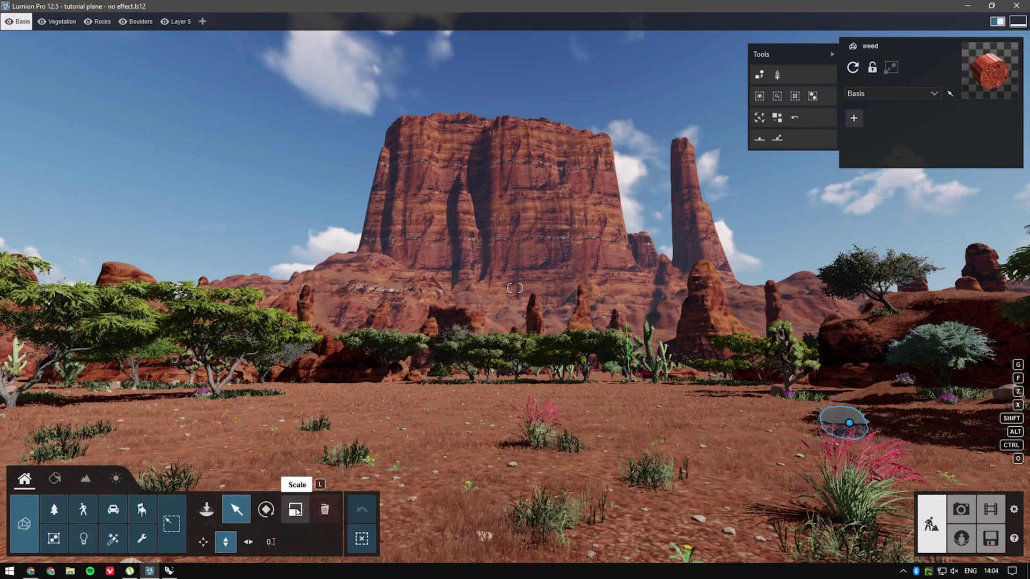
{"action": "key", "text": "w"}
{"action": "right_click_drag", "start_coordinate": [429, 376], "coordinate": [684, 498]}
{"action": "key", "text": "w"}
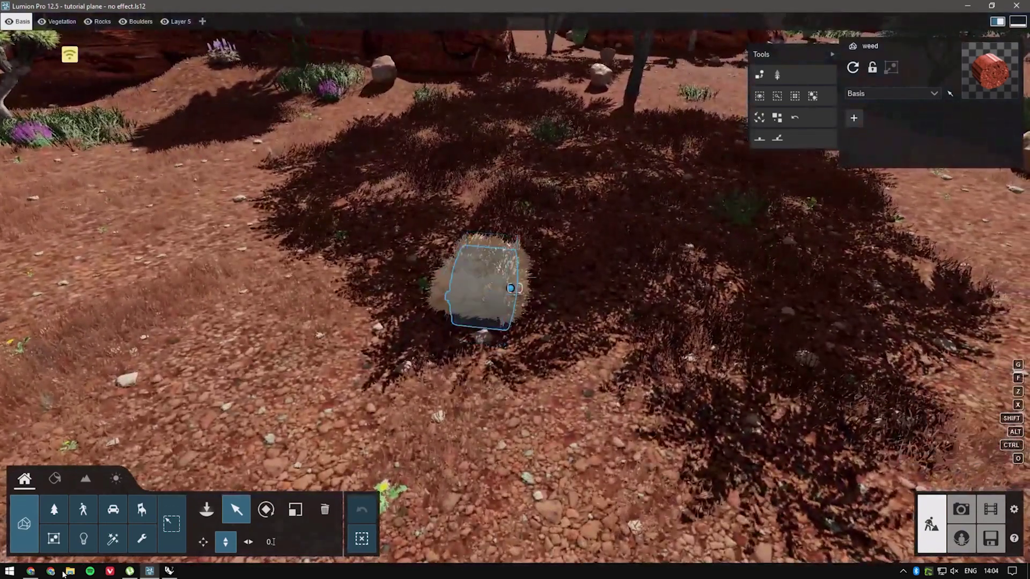
{"action": "left_click", "coordinate": [275, 542]}
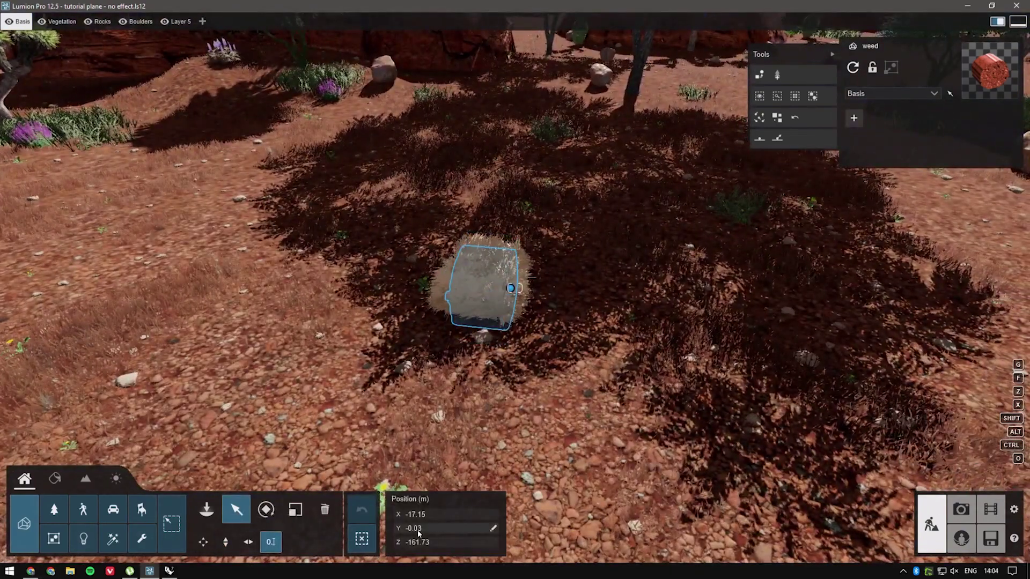
{"action": "left_click", "coordinate": [417, 530]}
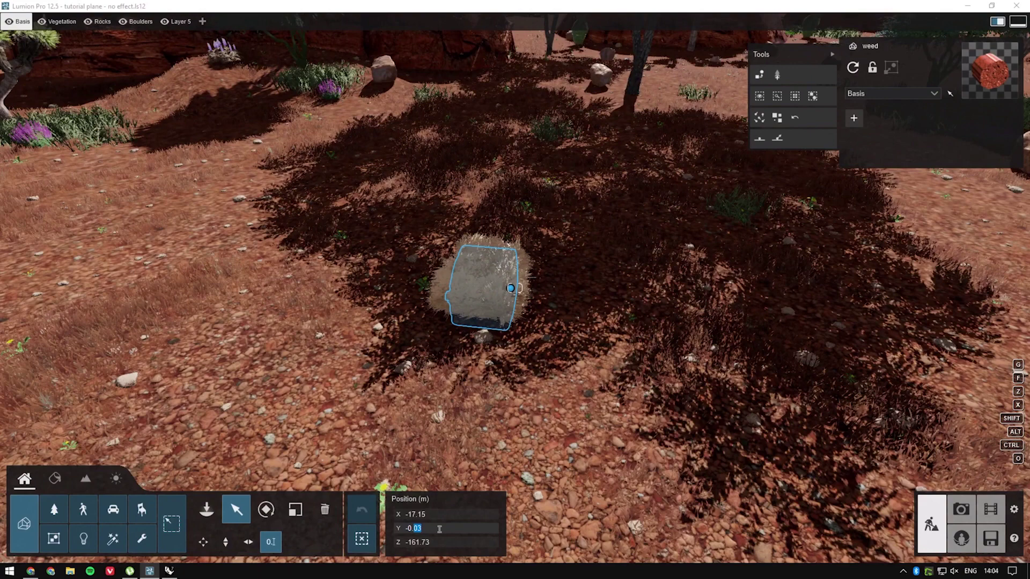
{"action": "type", "text": "66"}
{"action": "key", "text": "BackSpace"}
{"action": "key", "text": "BackSpace"}
{"action": "key", "text": "BackSpace"}
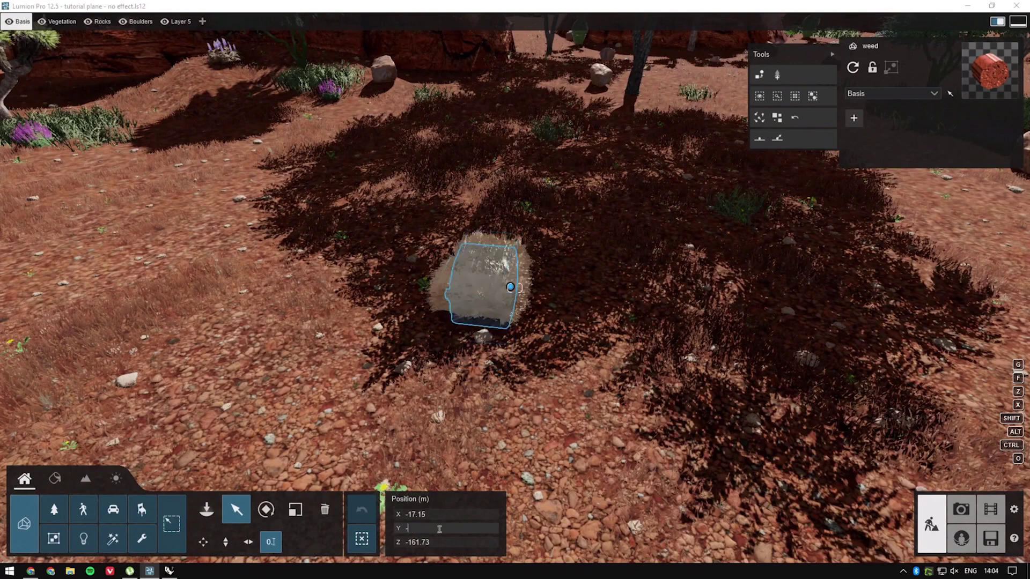
{"action": "type", "text": "0.66"}
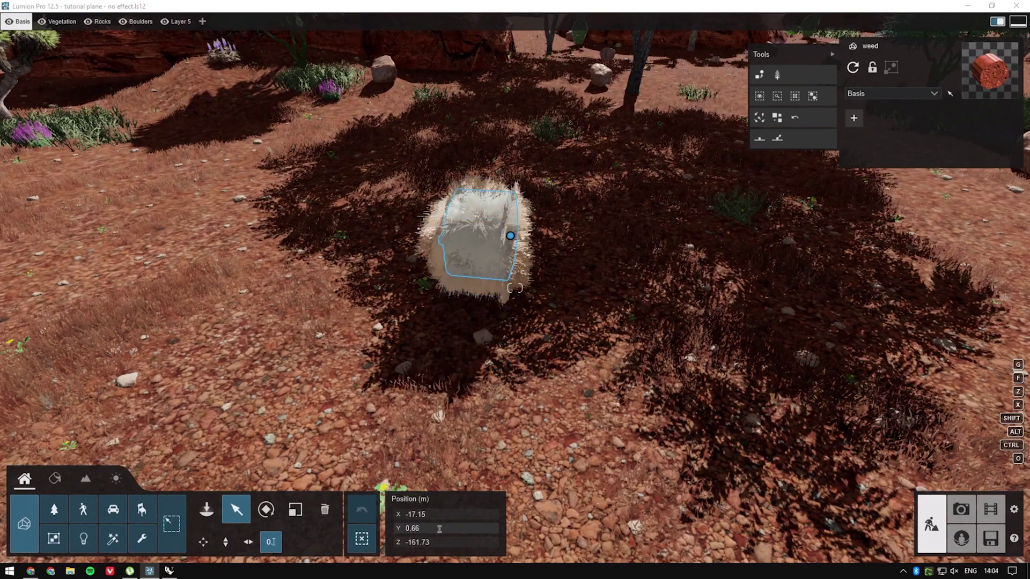
{"action": "right_click_drag", "start_coordinate": [556, 410], "coordinate": [837, 388]}
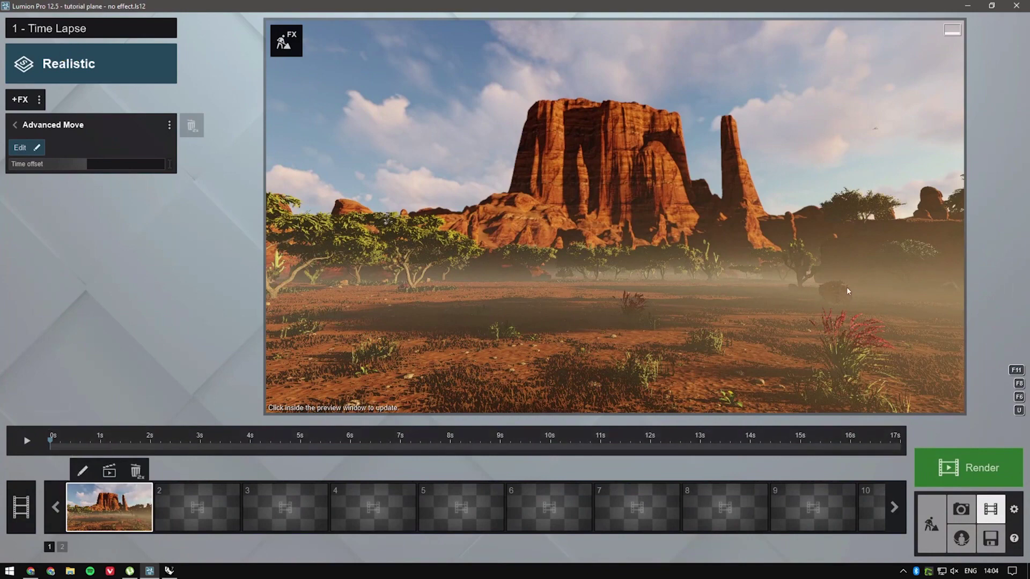
- Reopen the Advanced Move effect for editing and set the tumbleweed's X position to -15 at 0 seconds
{"action": "left_click", "coordinate": [22, 148]}
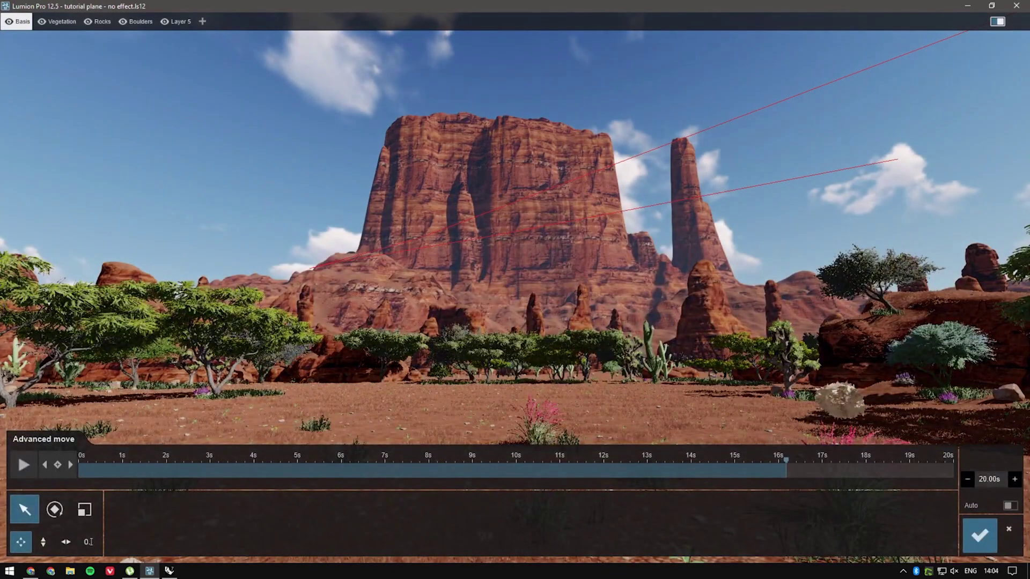
{"action": "right_click_drag", "start_coordinate": [515, 289], "coordinate": [516, 311]}
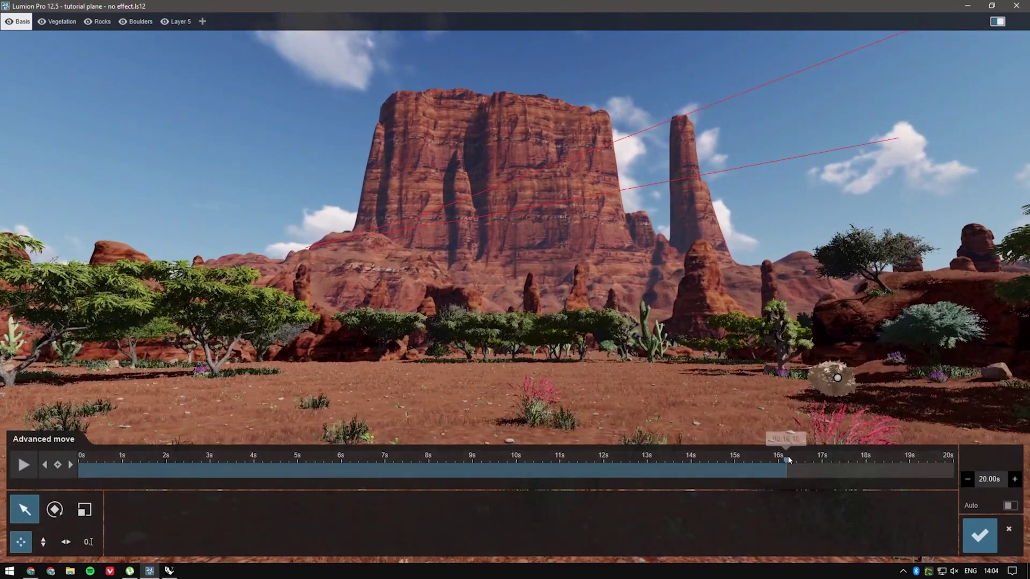
{"action": "left_click_drag", "start_coordinate": [787, 461], "coordinate": [78, 455]}
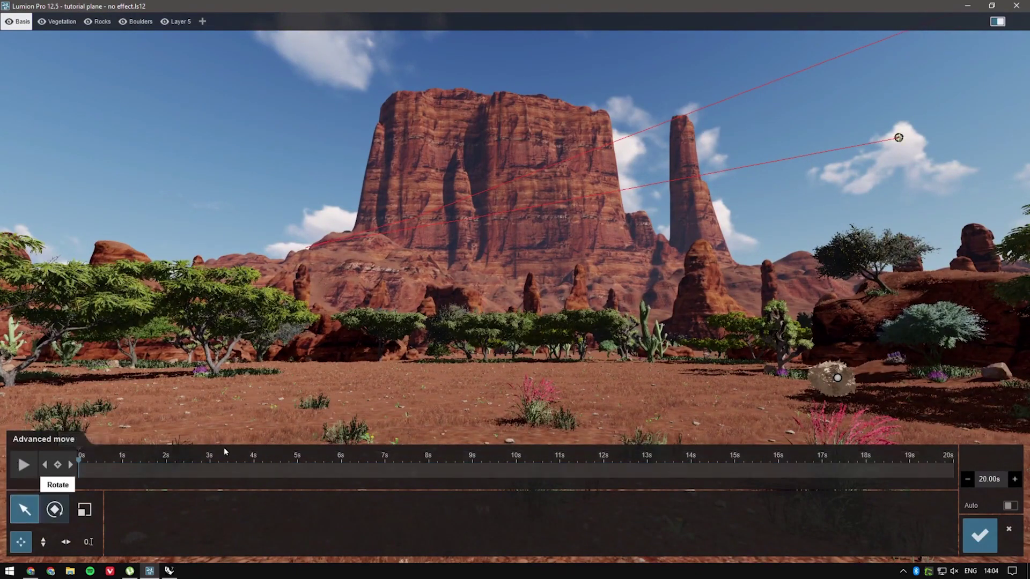
{"action": "left_click", "coordinate": [836, 380]}
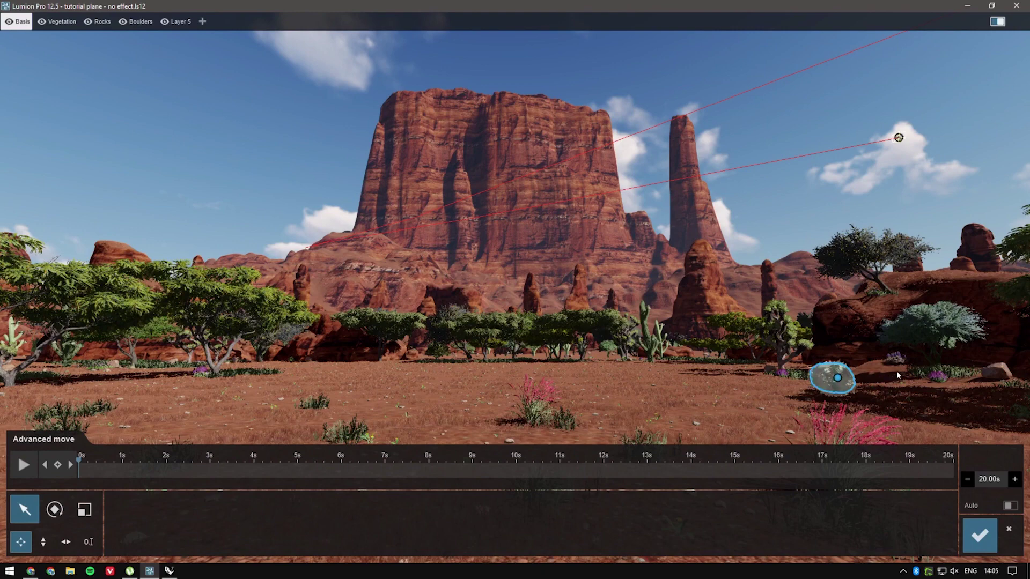
{"action": "left_click", "coordinate": [88, 541]}
{"action": "left_click", "coordinate": [150, 513]}
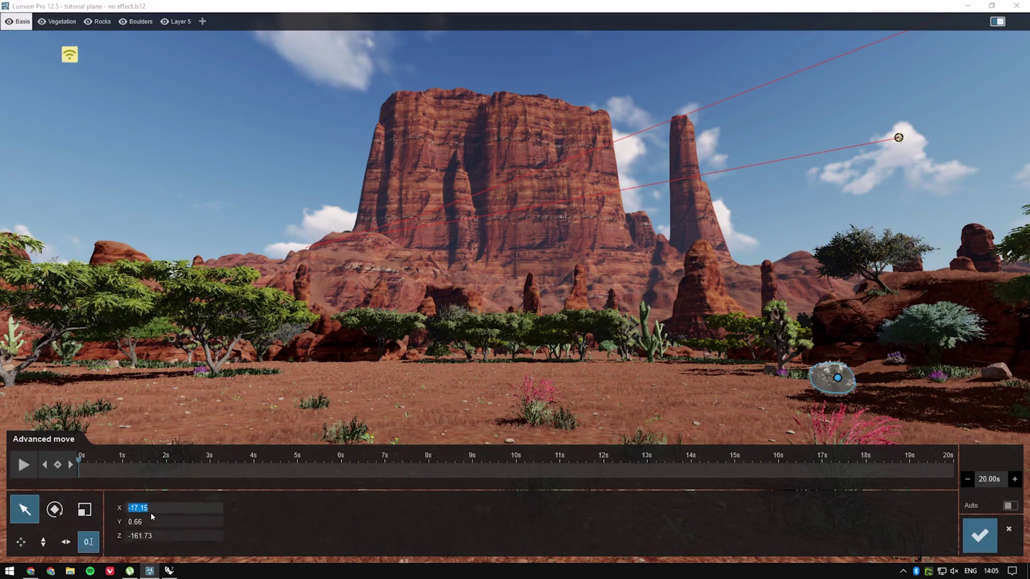
{"action": "type", "text": "-15"}
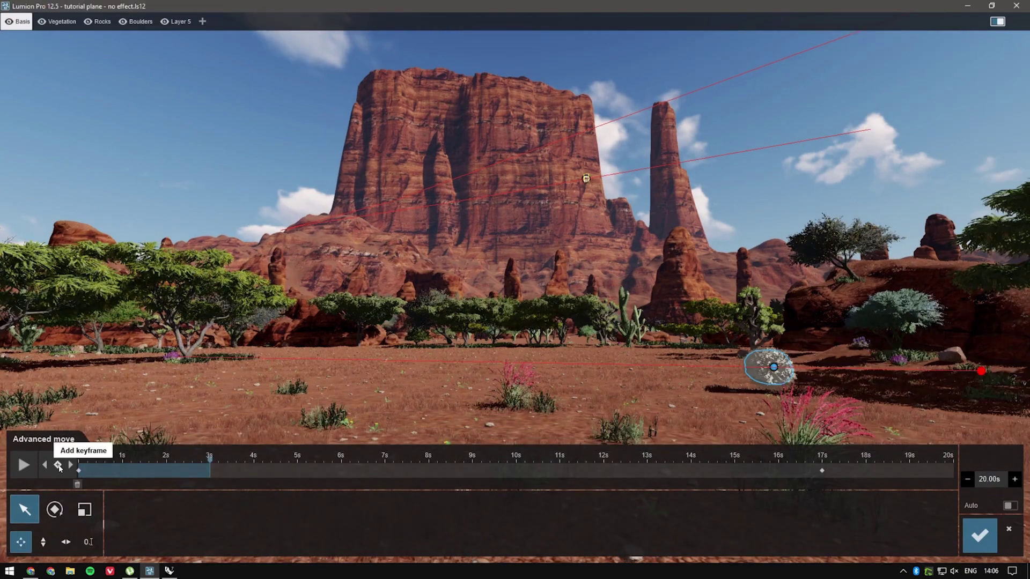
- Add tumbleweed keyframes at about 3, 7, 14 and 16 seconds
{"action": "left_click", "coordinate": [385, 468]}
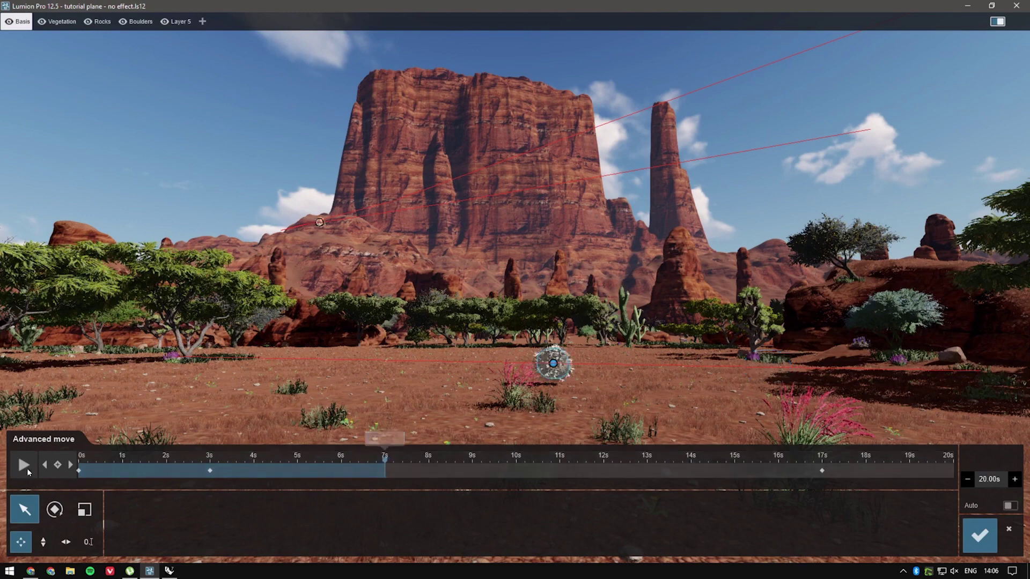
{"action": "left_click", "coordinate": [561, 467]}
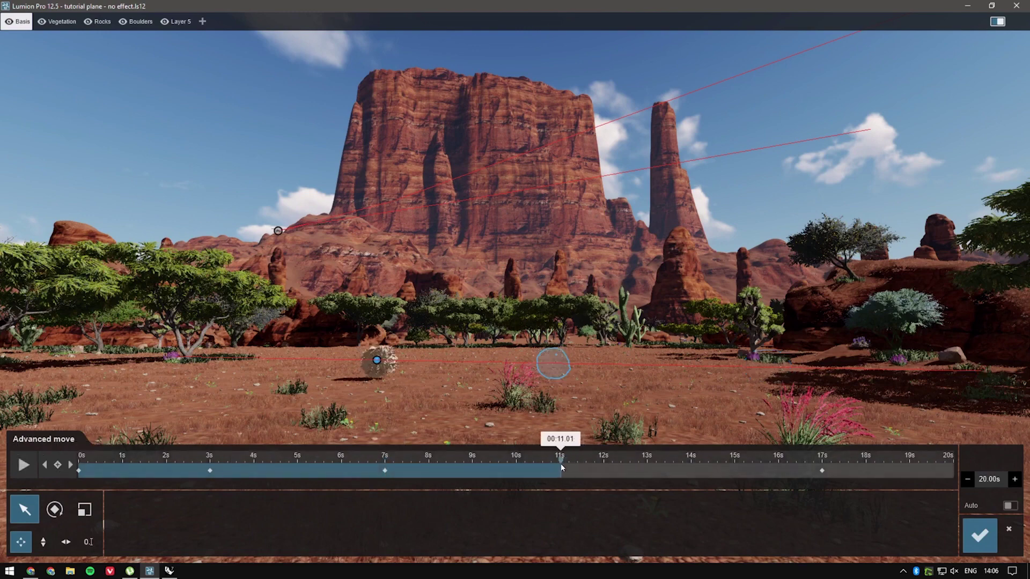
{"action": "left_click", "coordinate": [691, 468]}
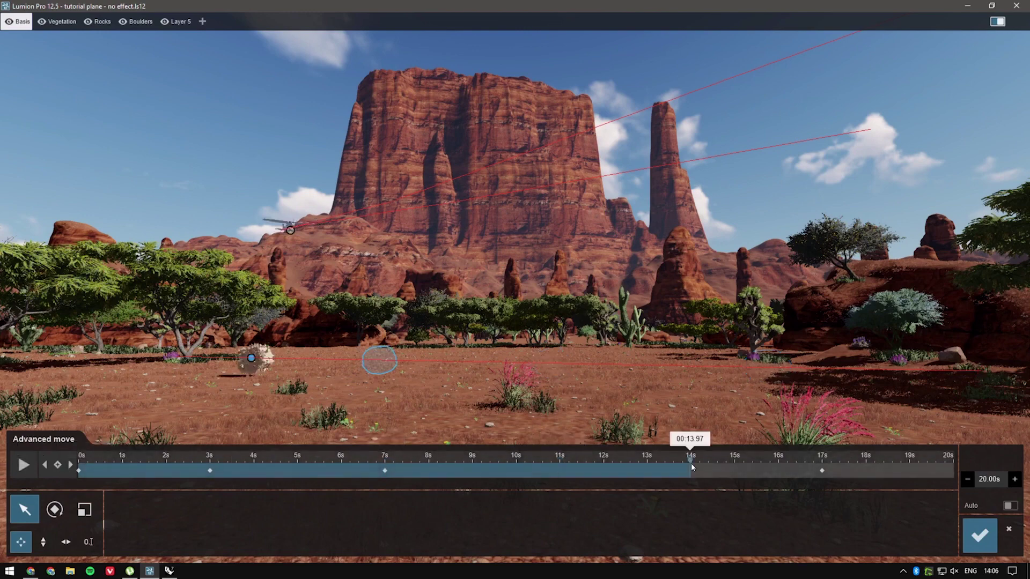
{"action": "left_click", "coordinate": [58, 465]}
{"action": "left_click", "coordinate": [723, 468]}
{"action": "left_click", "coordinate": [781, 466]}
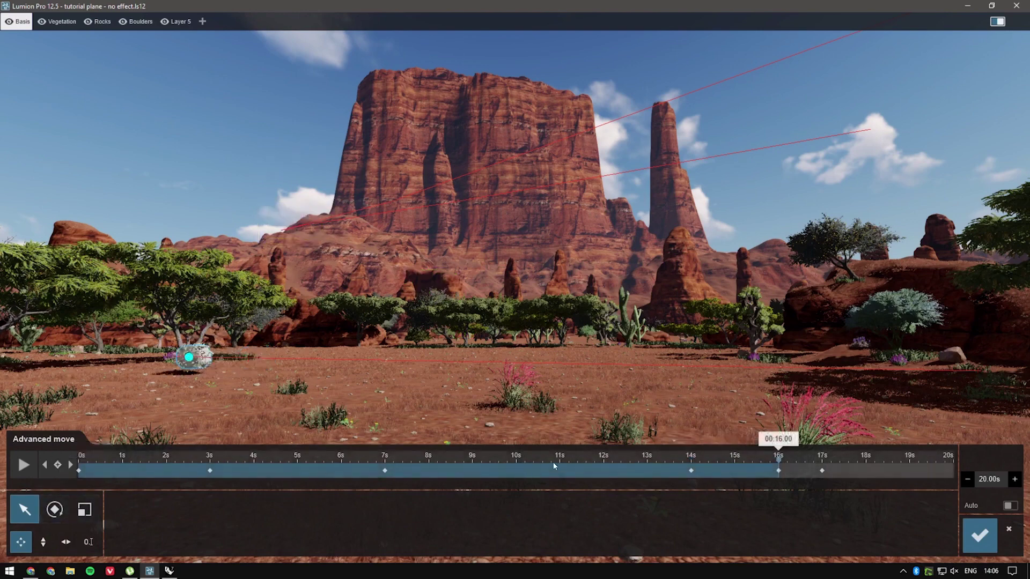
- Fill in the tumbleweed's motion with additional keyframes at about 2, 5.6, 9.6, 11 and 13 seconds
{"action": "left_click_drag", "start_coordinate": [779, 461], "coordinate": [558, 461]}
{"action": "left_click", "coordinate": [647, 465]}
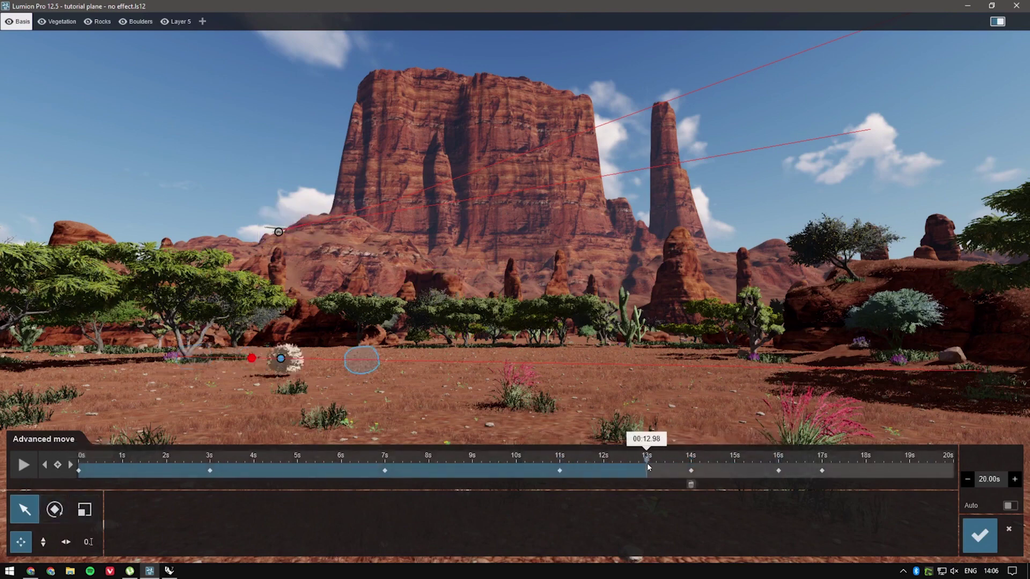
{"action": "left_click", "coordinate": [58, 465]}
{"action": "left_click", "coordinate": [501, 462]}
{"action": "left_click_drag", "start_coordinate": [502, 463], "coordinate": [499, 463]}
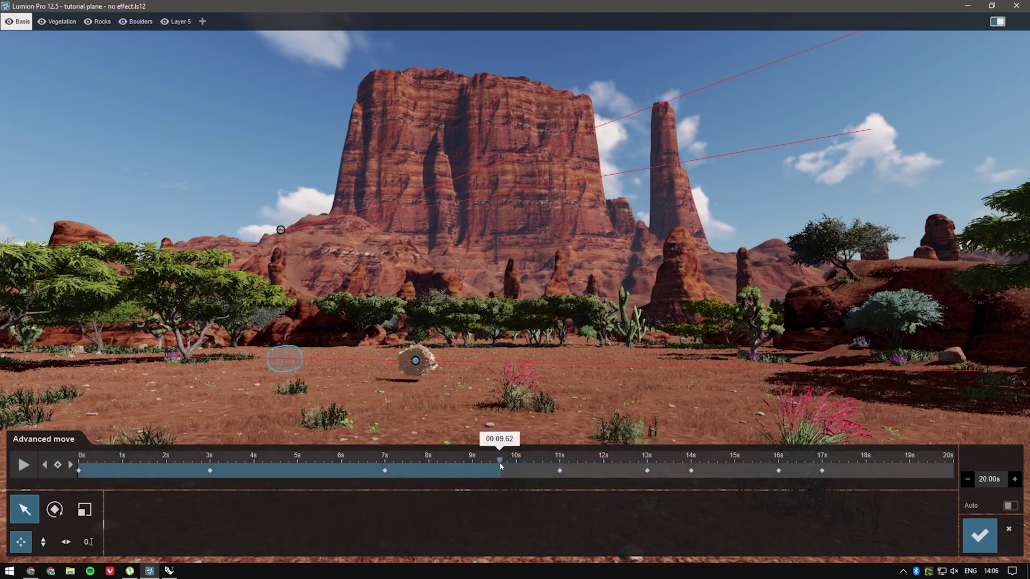
{"action": "left_click", "coordinate": [58, 465]}
{"action": "left_click", "coordinate": [325, 463]}
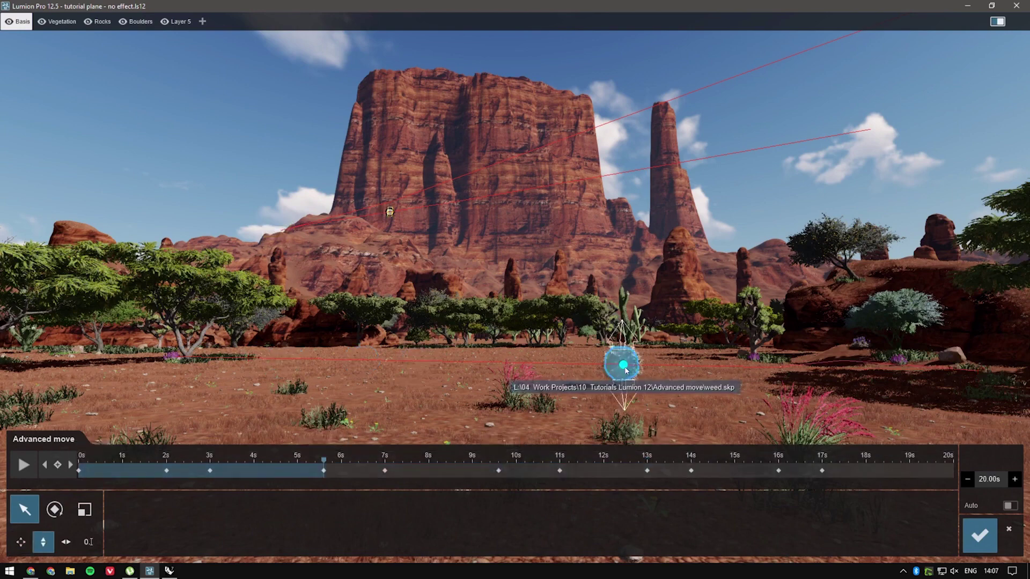
- Raise the tumbleweed slightly above the ground at the 5.6-second and 9.6-second keyframes, and switch to the Rotate tool
{"action": "left_click_drag", "start_coordinate": [631, 366], "coordinate": [627, 360]}
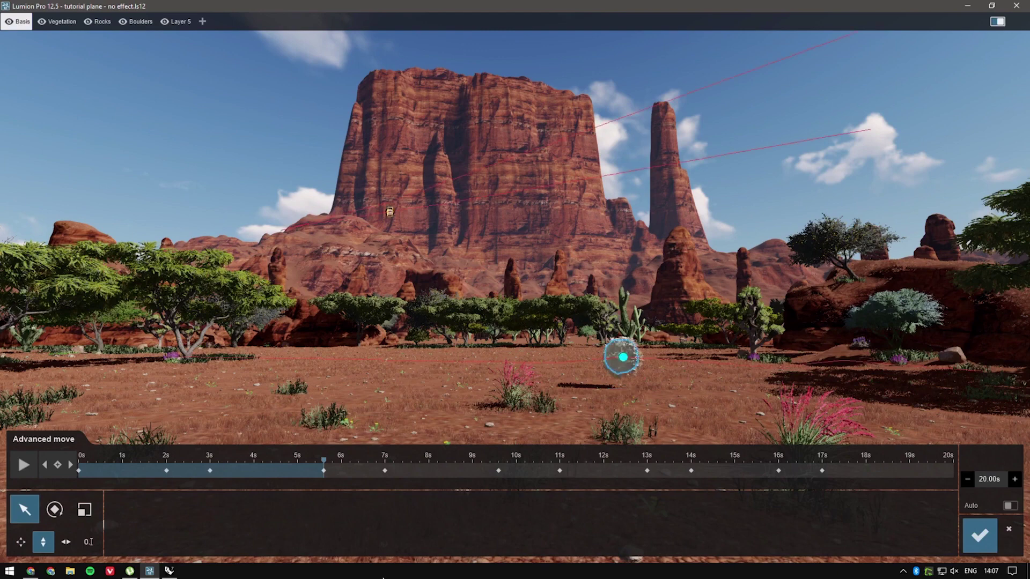
{"action": "left_click", "coordinate": [71, 465]}
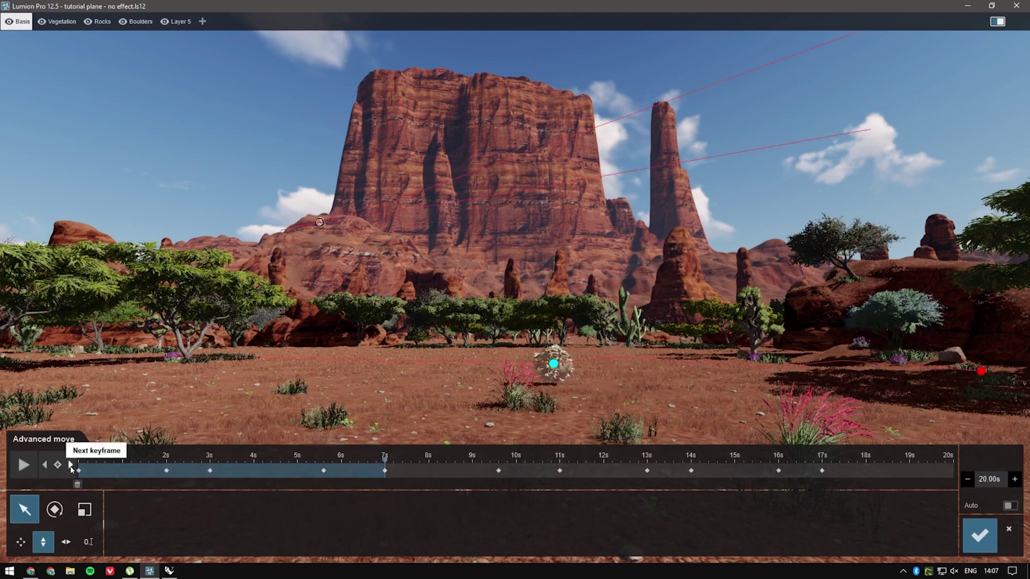
{"action": "left_click", "coordinate": [70, 465]}
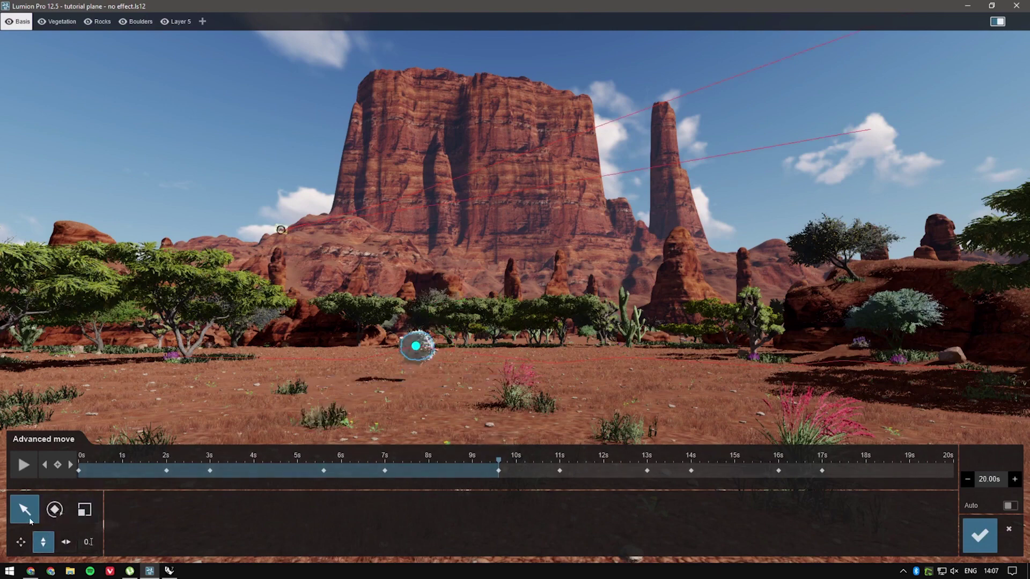
{"action": "left_click", "coordinate": [54, 509]}
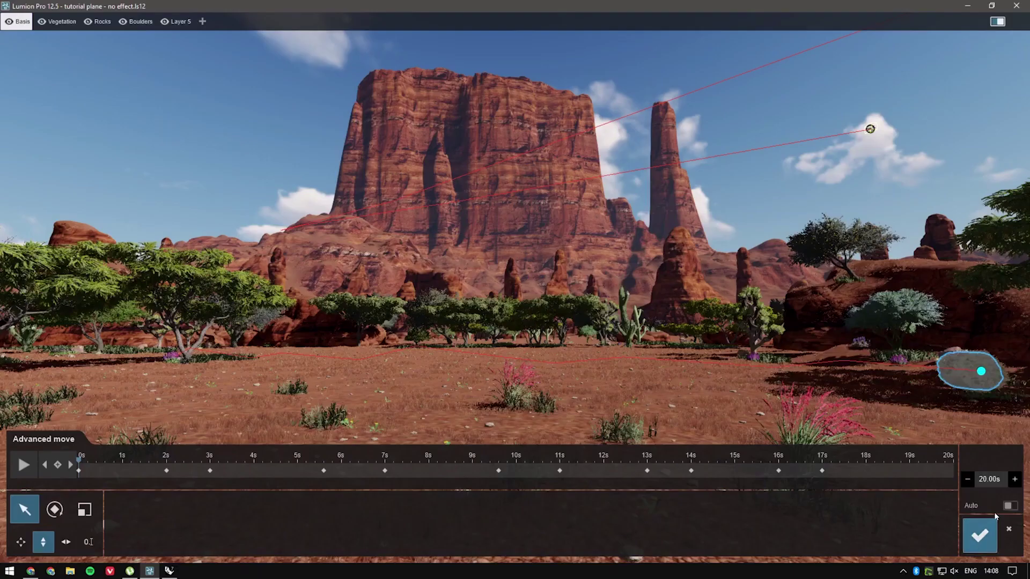
- Make the Advanced Move duration follow the 17-second clip length and save the animation edits
{"action": "left_click", "coordinate": [1011, 507]}
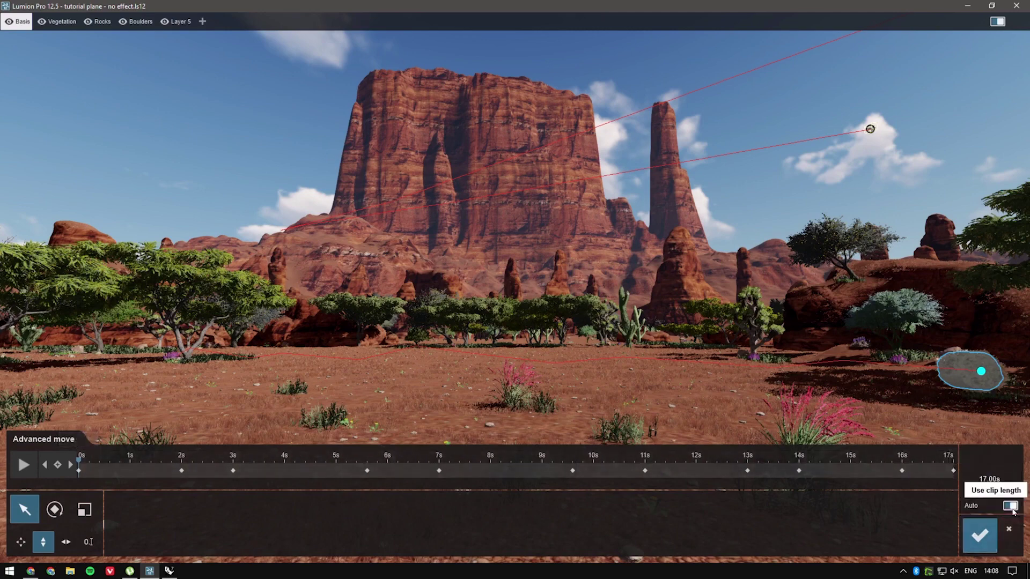
{"action": "left_click", "coordinate": [1011, 506]}
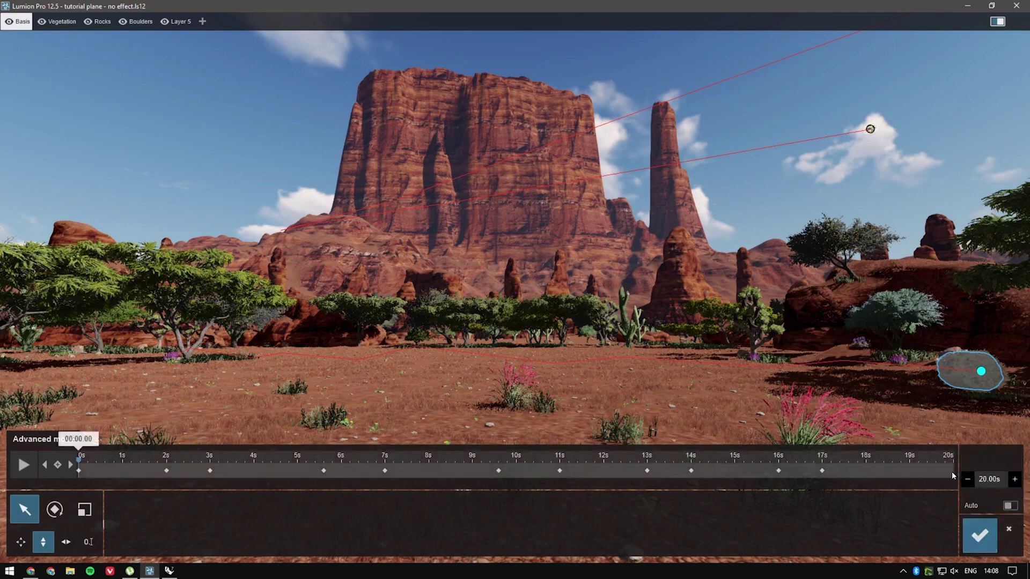
{"action": "left_click", "coordinate": [1010, 506]}
{"action": "left_click", "coordinate": [988, 544]}
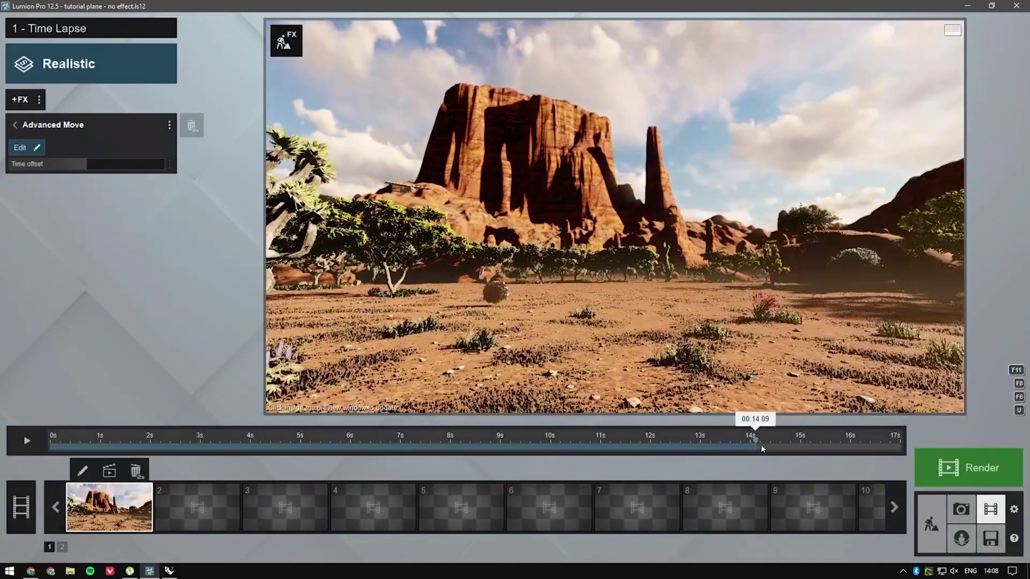
- Scrub through the clip to 17 seconds and back to the start, and refresh the preview image
{"action": "left_click_drag", "start_coordinate": [693, 442], "coordinate": [901, 446]}
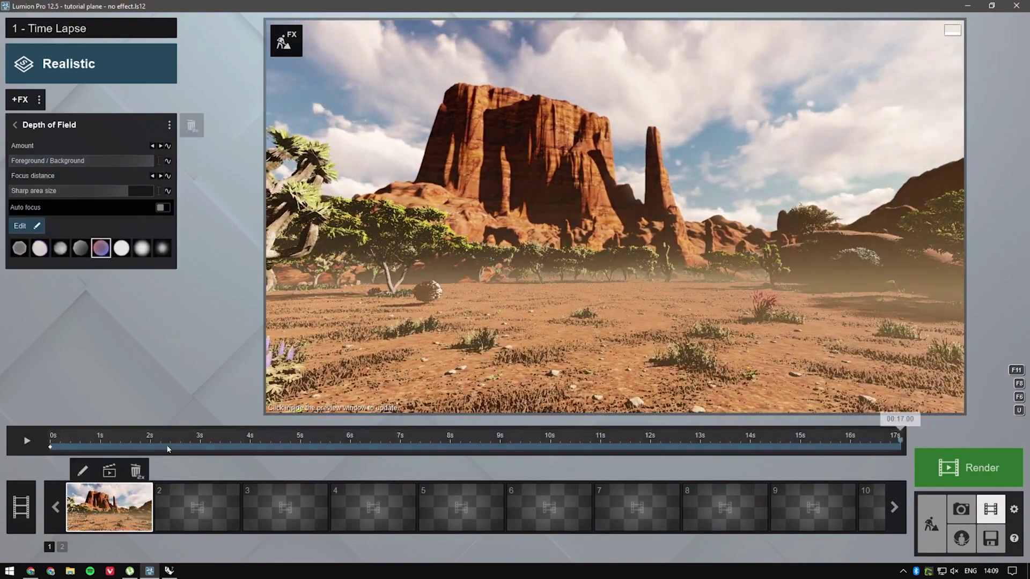
{"action": "left_click_drag", "start_coordinate": [152, 443], "coordinate": [2, 442]}
{"action": "left_click", "coordinate": [709, 139]}
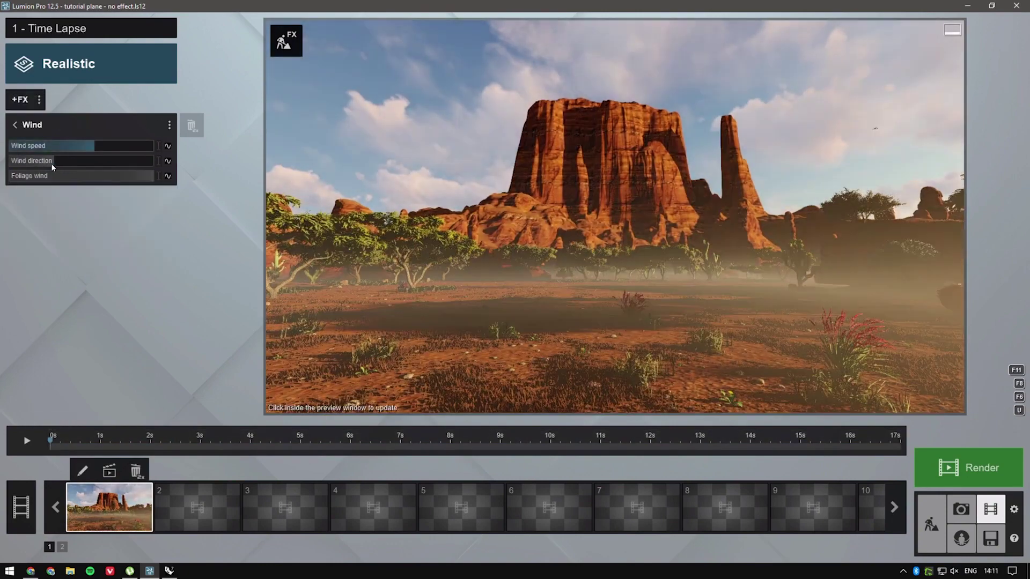
- Increase the wind direction value of the Wind effect
{"action": "left_click_drag", "start_coordinate": [53, 162], "coordinate": [208, 182]}
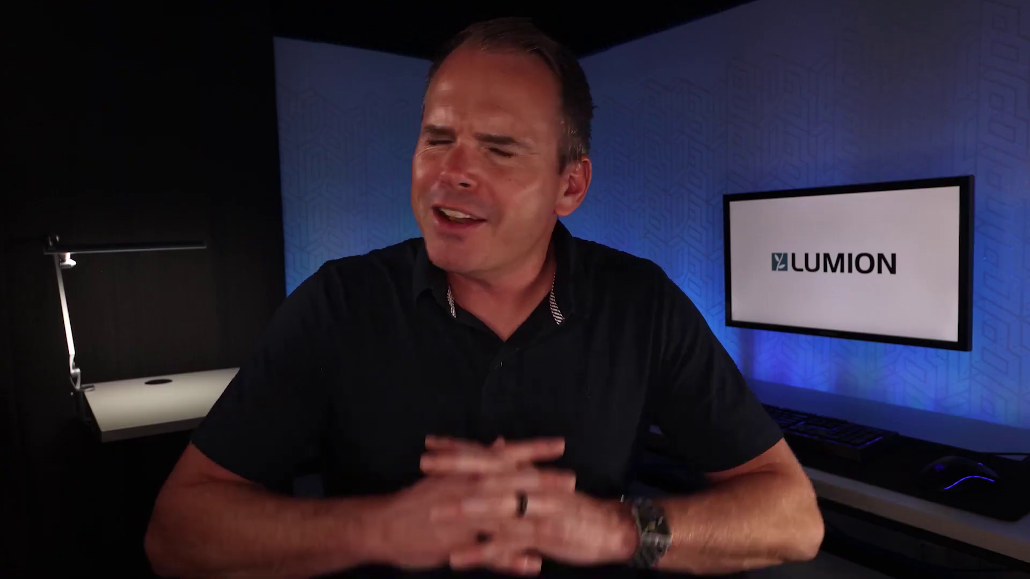